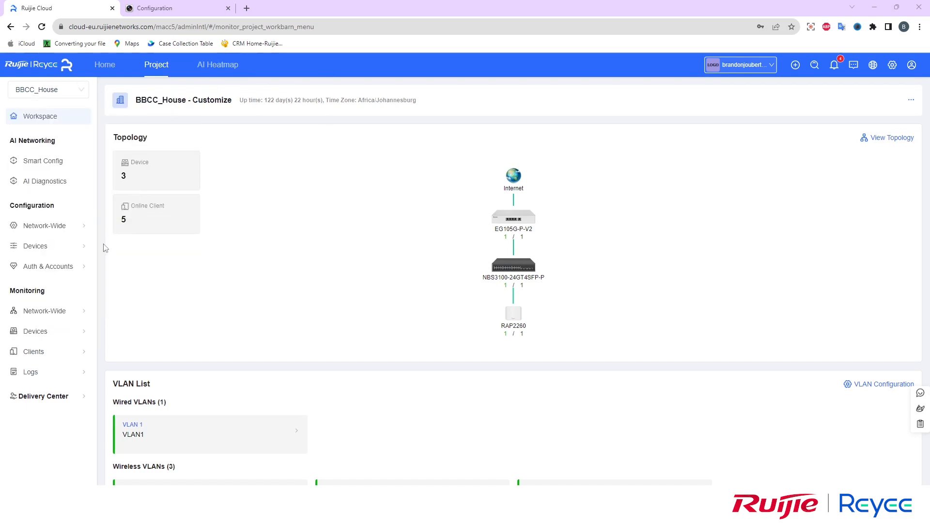
Browse the AP and Gateway lists, then view the Switch List with the NBS3100-24GT4SFP-P switch
mouse_move(46, 335)
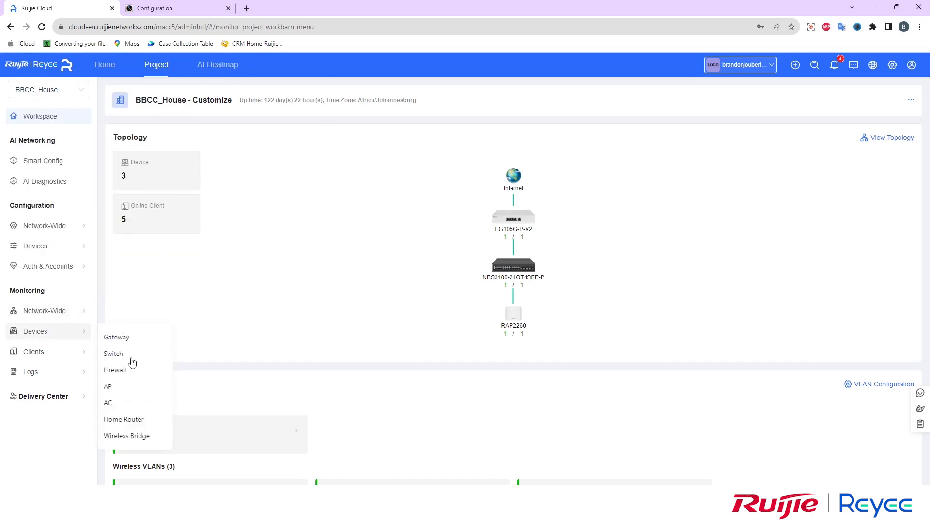
left_click(117, 387)
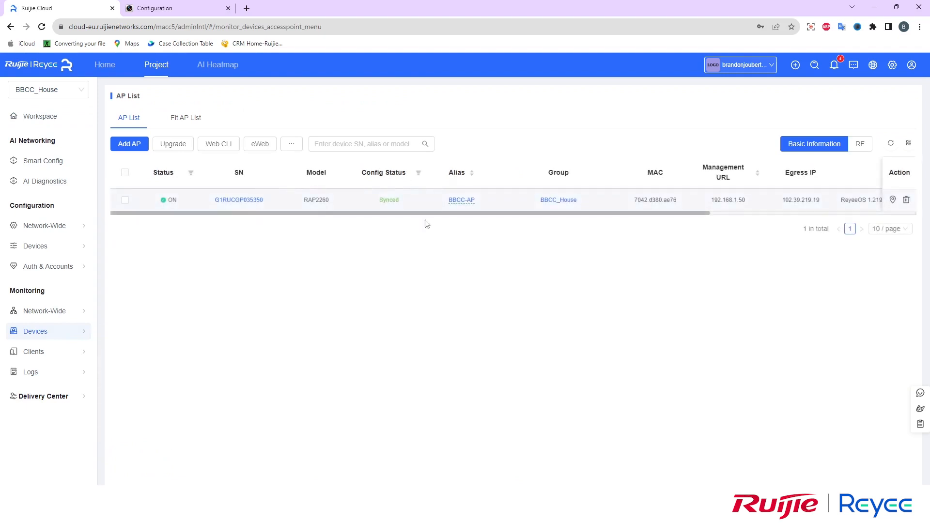
mouse_move(62, 337)
left_click(128, 337)
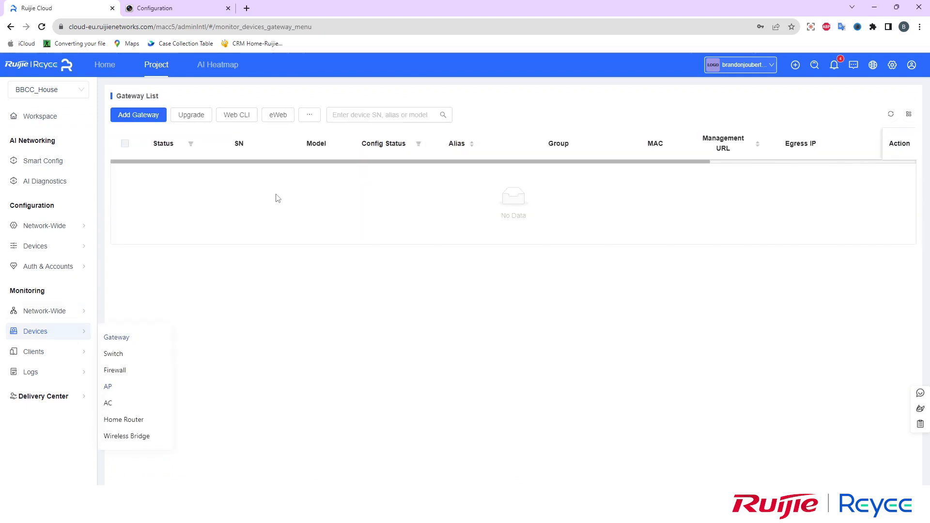
left_click(116, 354)
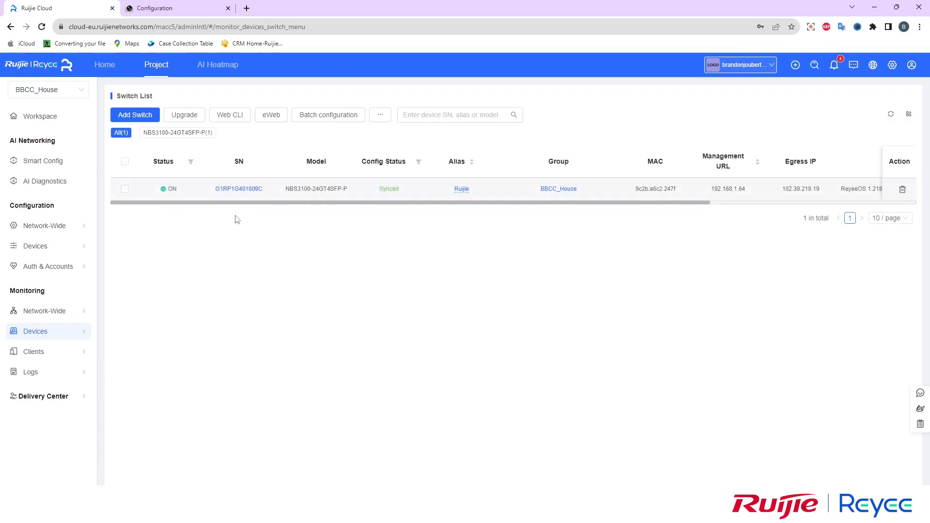
mouse_move(37, 245)
Select the NBS3100 switch and create an eWeb remote tunnel to its web management
left_click(125, 190)
left_click_drag(279, 192, 310, 190)
left_click(263, 113)
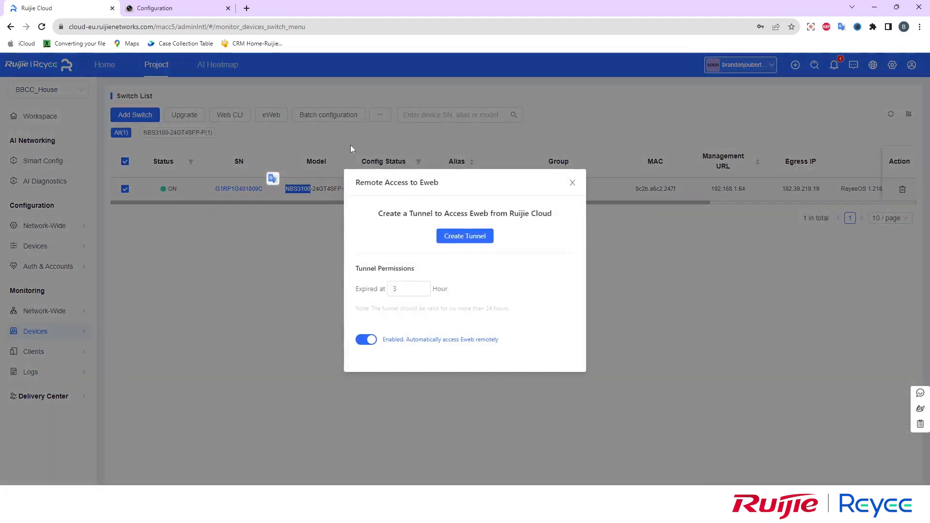
left_click(466, 237)
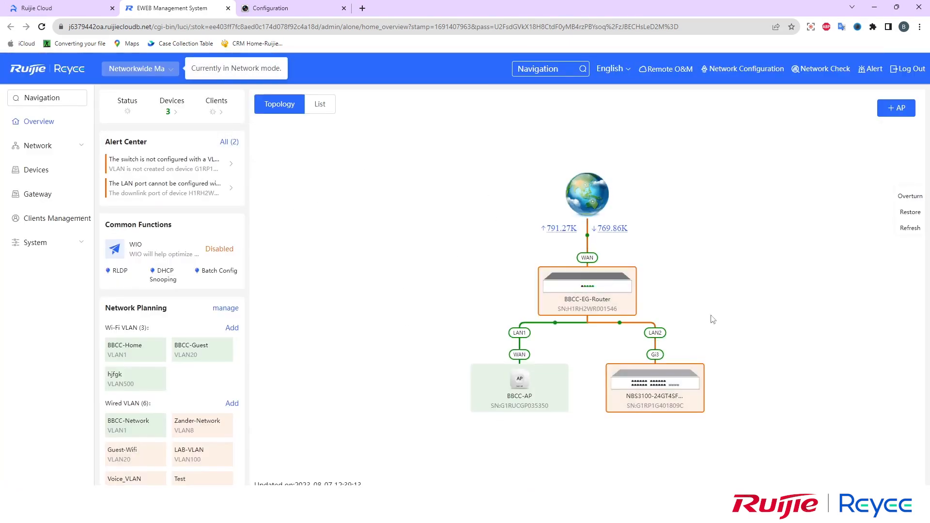
Review the eWeb network devices list and the BBCC-EG-Router gateway entry
scroll(439, 299, "down", 2)
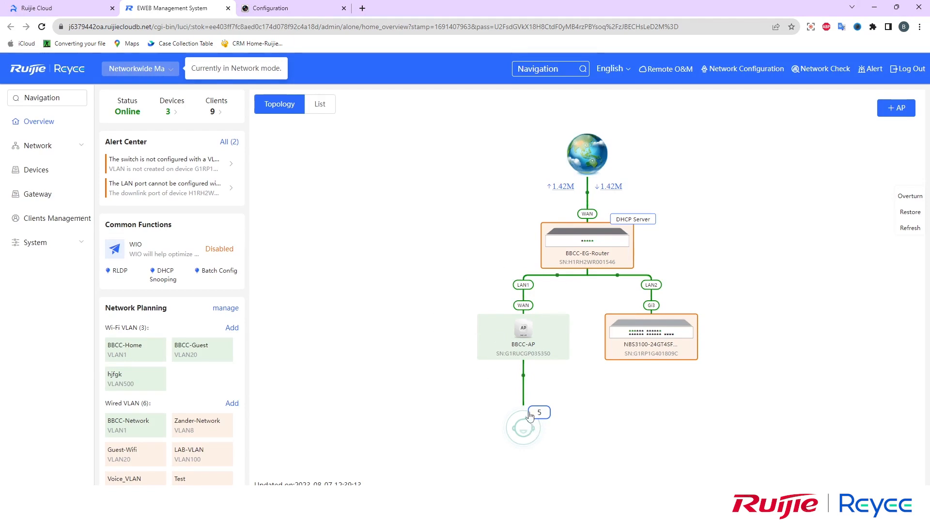
mouse_move(208, 112)
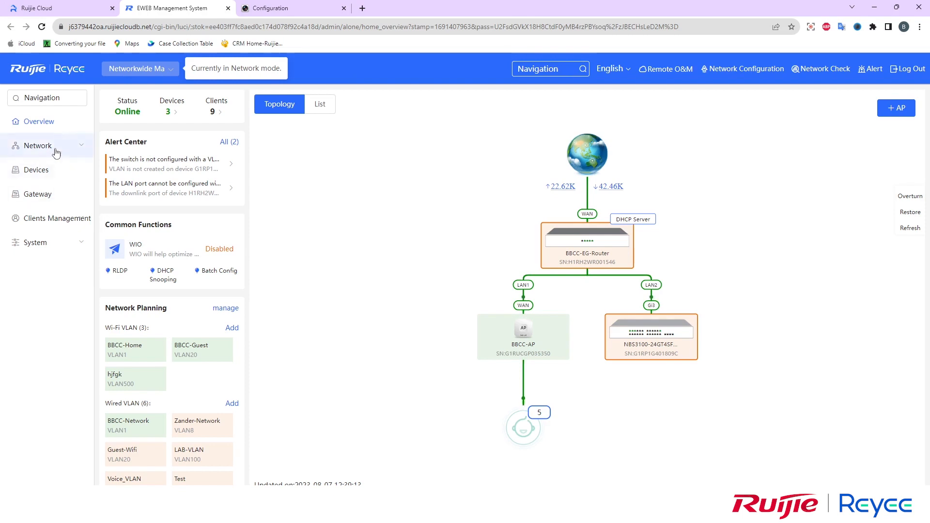
left_click(44, 178)
mouse_move(166, 129)
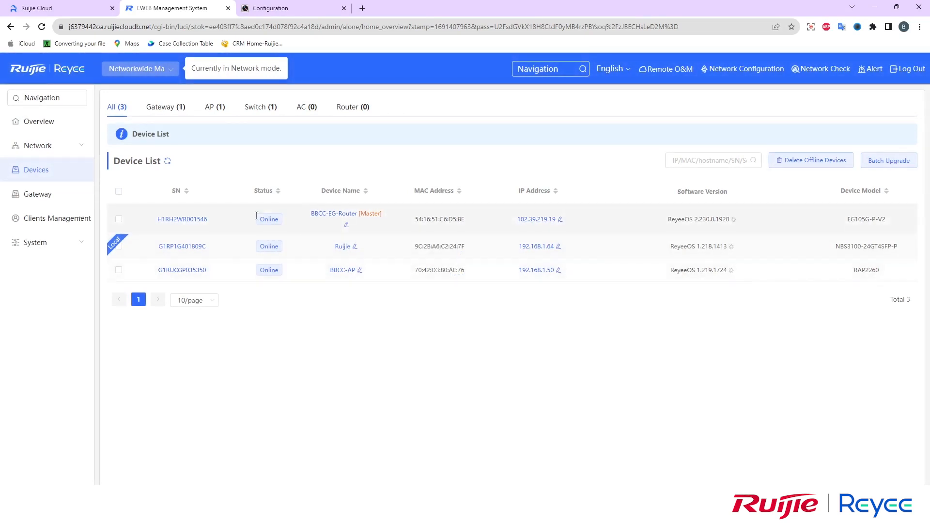
left_click(118, 220)
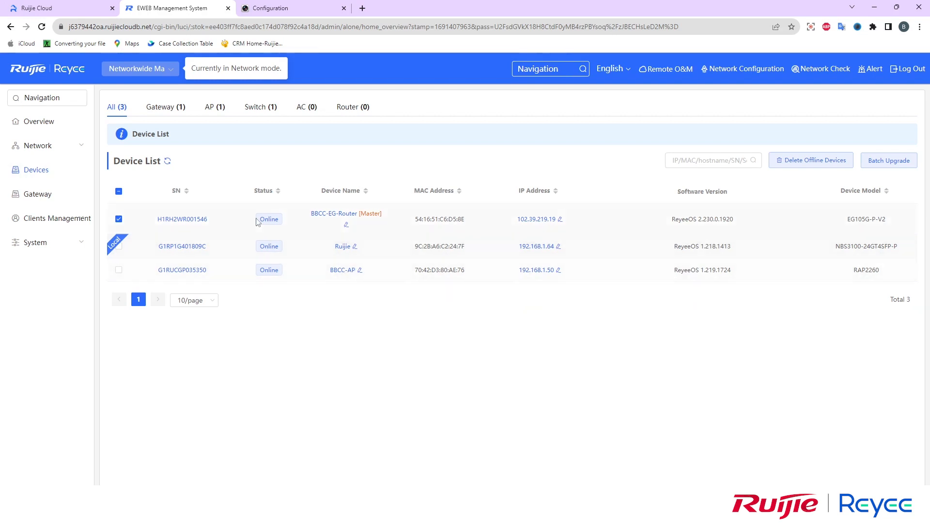
Return to the overview topology and change the management scope to Local Device
left_click(33, 126)
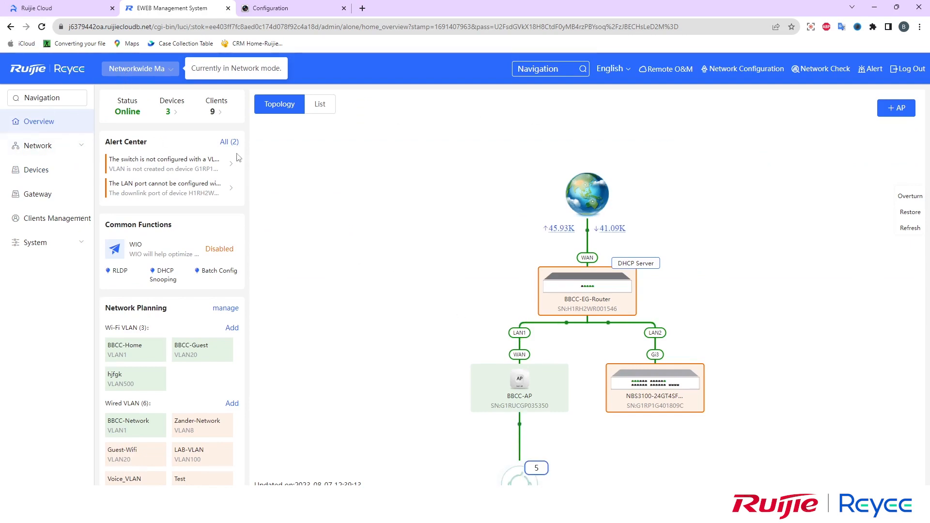
left_click(127, 73)
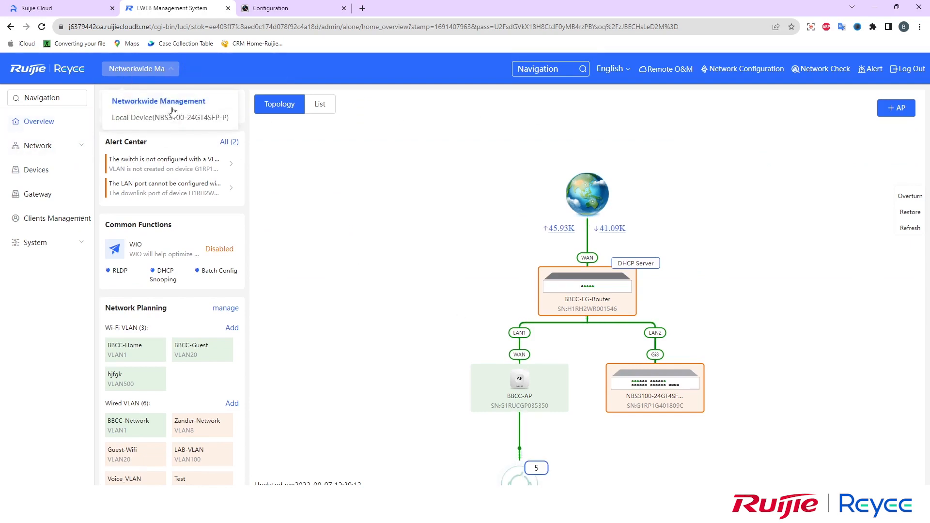
left_click(129, 119)
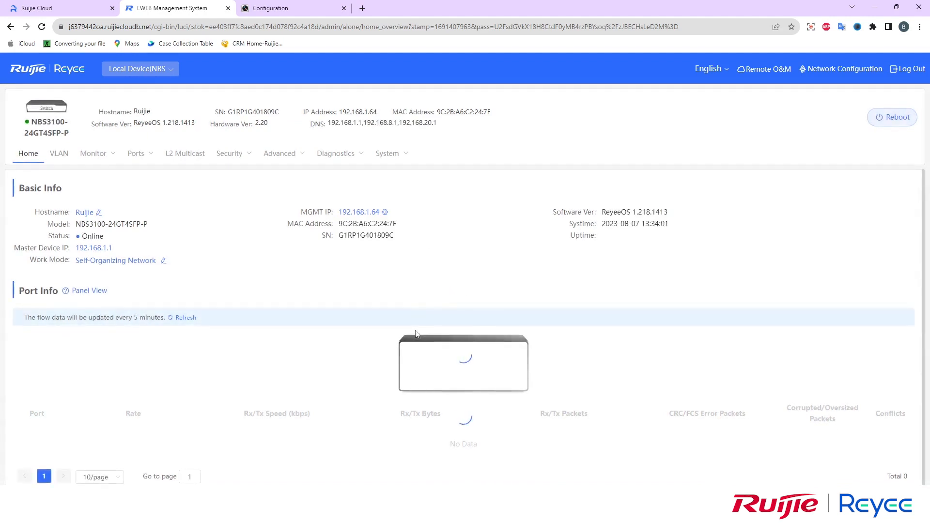
Dismiss the tunnel success message, check Intranet Access and Workspace, then go to the Hikvision NVR page
left_click(69, 6)
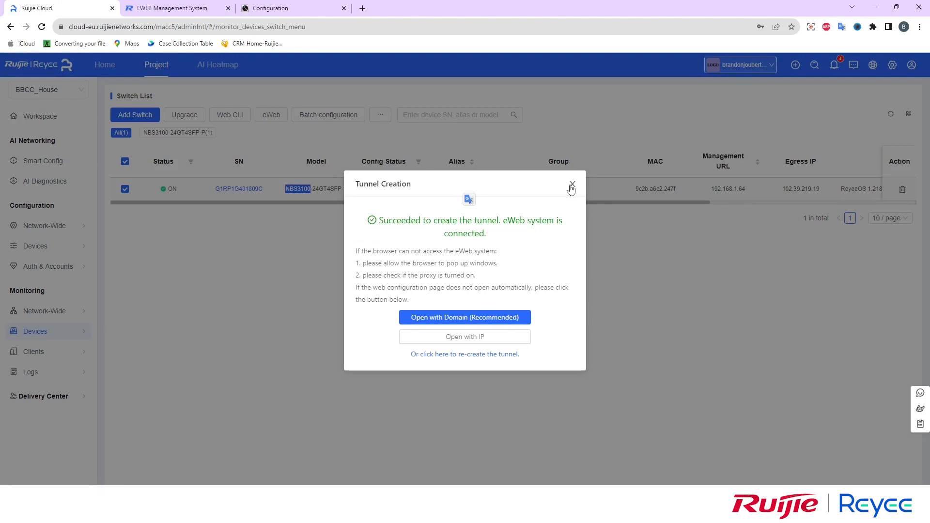
left_click(571, 185)
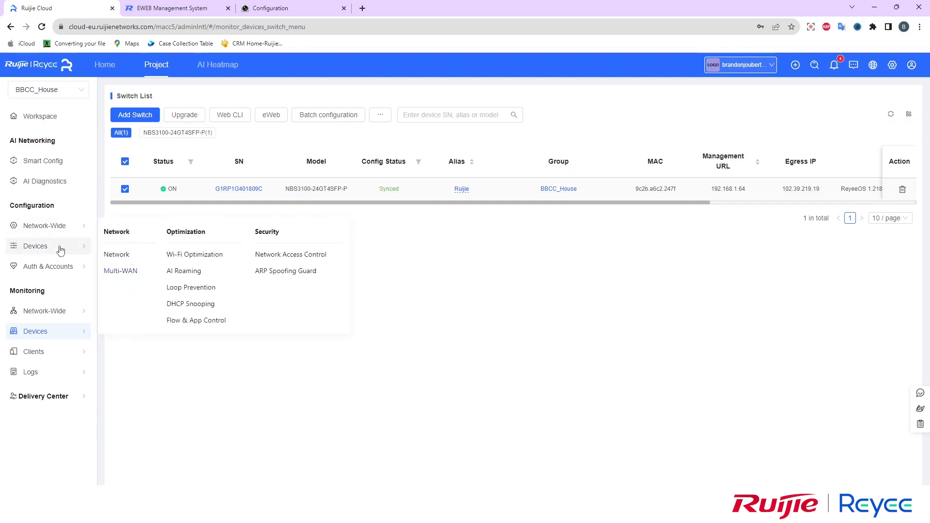
mouse_move(60, 249)
left_click(127, 275)
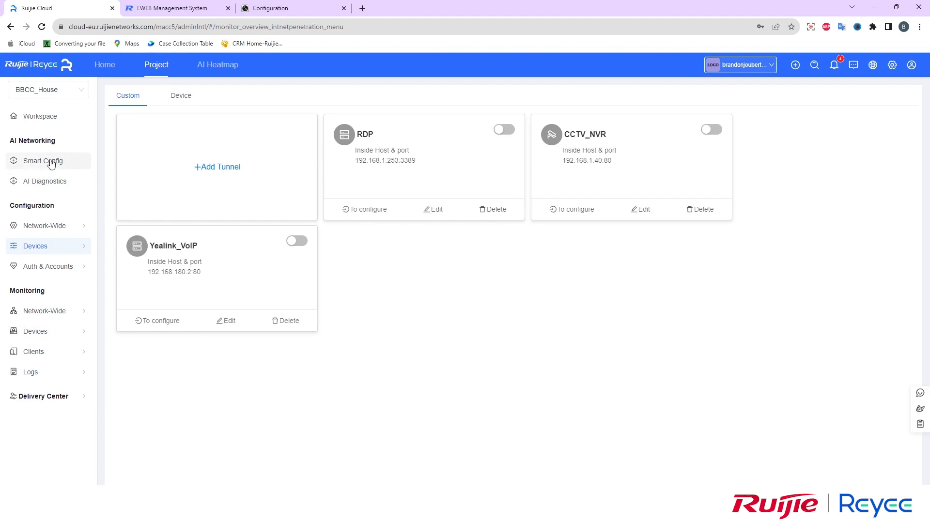
left_click(43, 117)
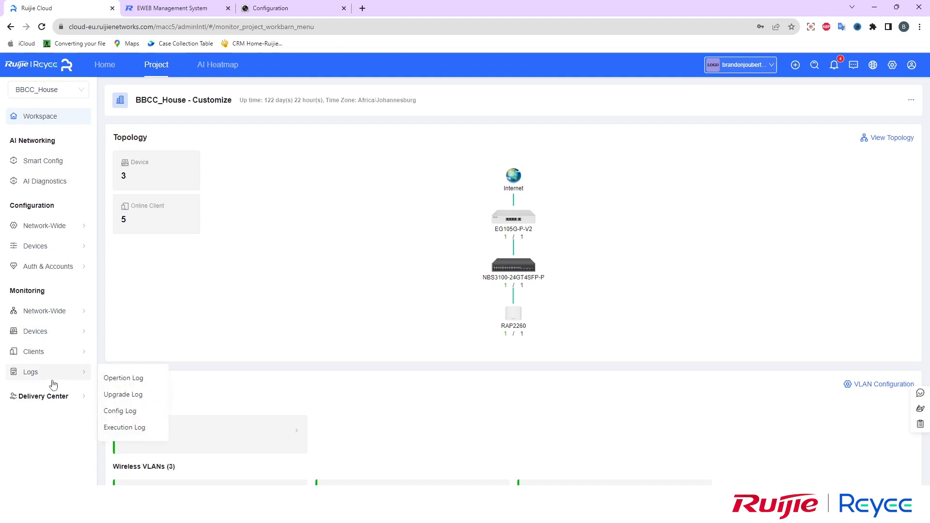
mouse_move(49, 352)
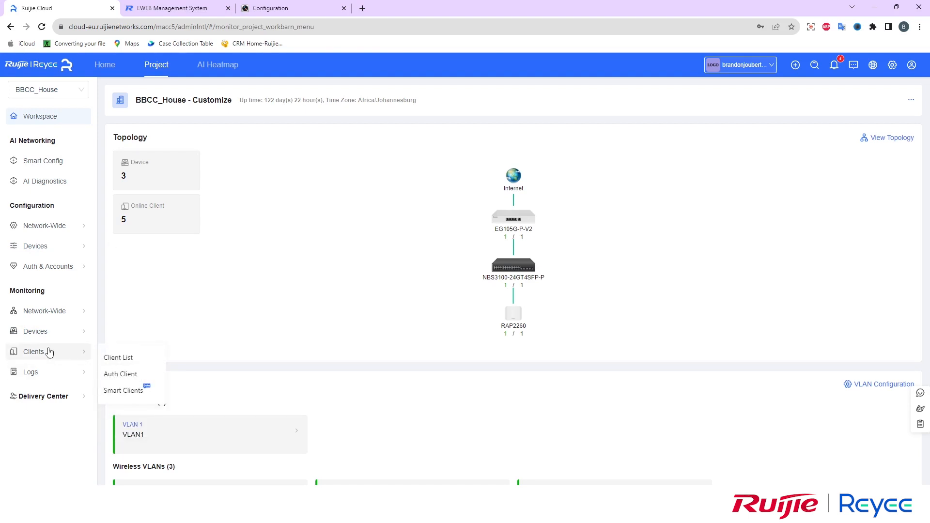
key("ctrl+3")
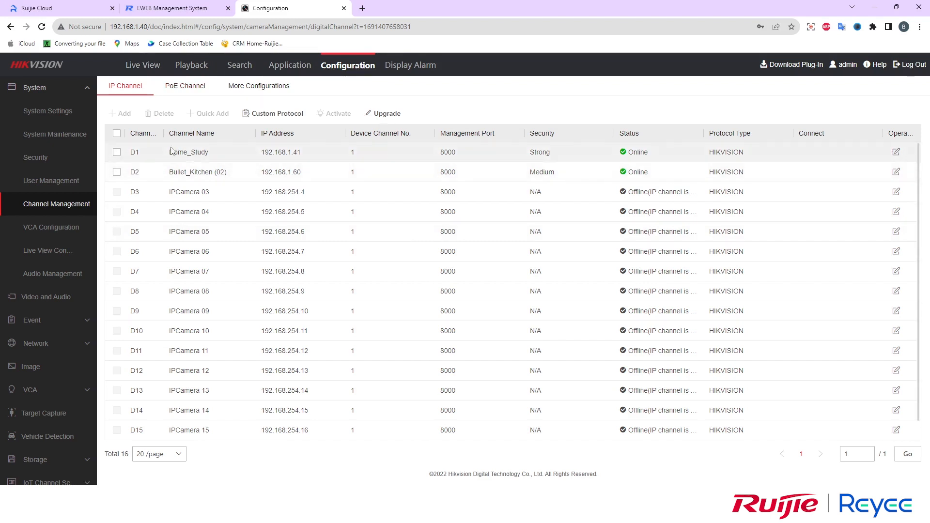
Highlight the online cameras Dome_Study and Bullet_Kitchen, then return to Ruijie Cloud
left_click_drag(170, 153, 226, 172)
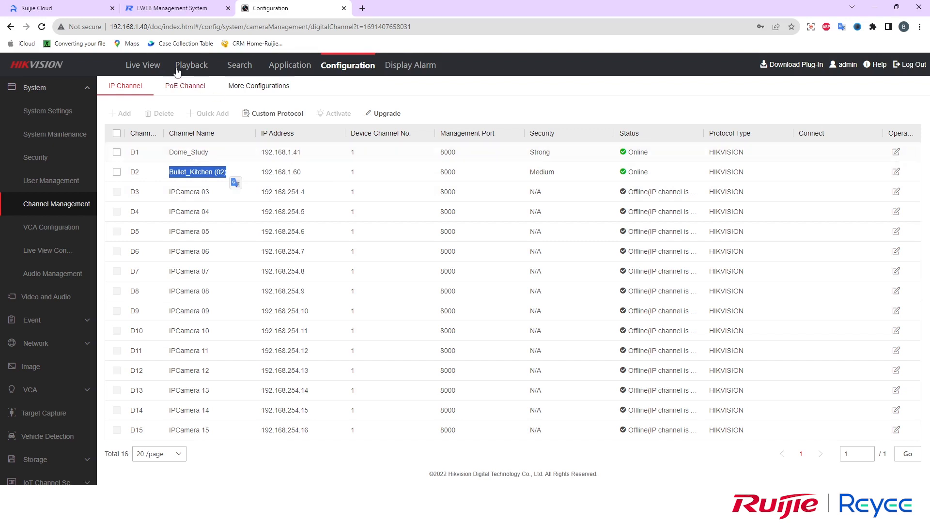
left_click(67, 6)
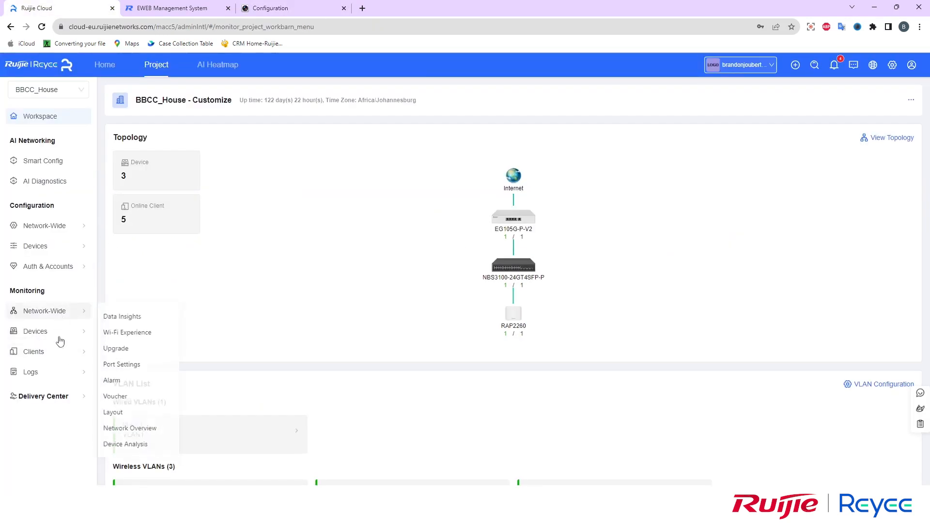
Review the Smart Clients camera detections, highlighting the two cameras on ports Gi5 and Gi1
left_click(135, 390)
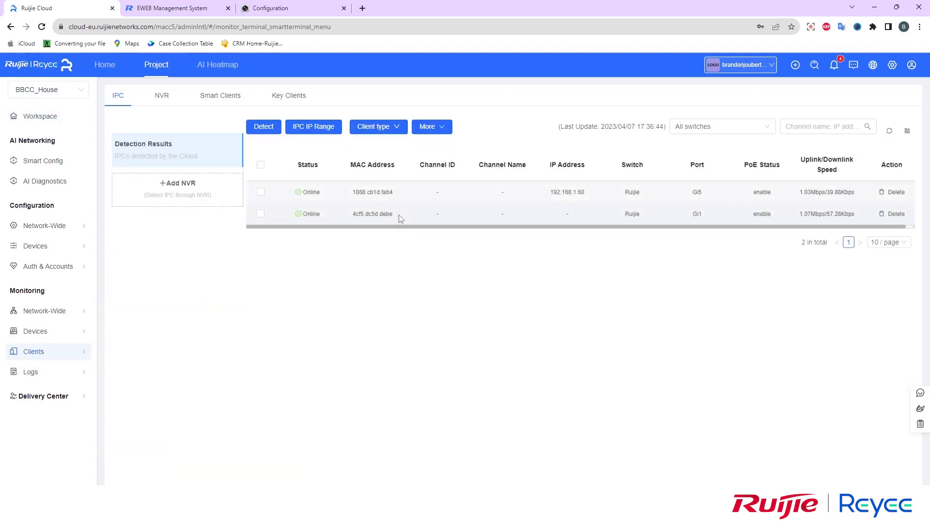
left_click_drag(400, 219, 297, 172)
left_click(297, 172)
left_click_drag(296, 193, 403, 208)
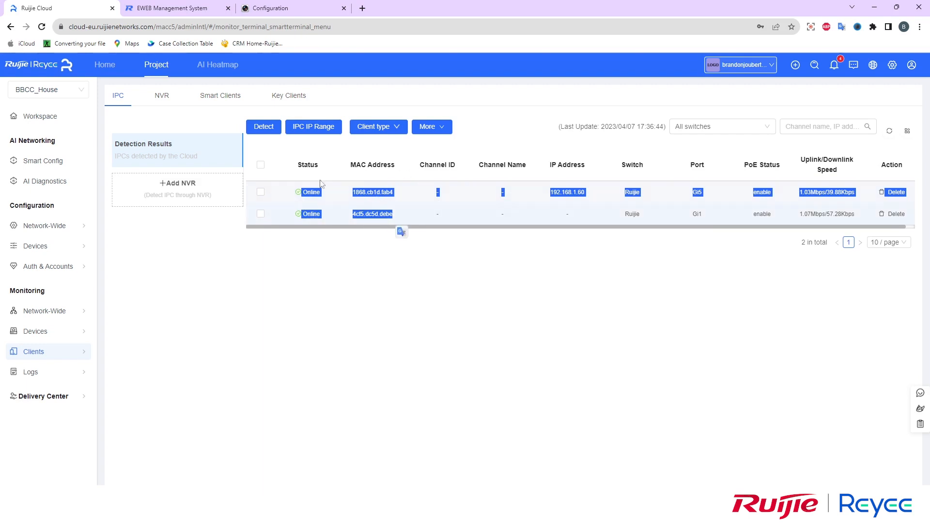
left_click(611, 240)
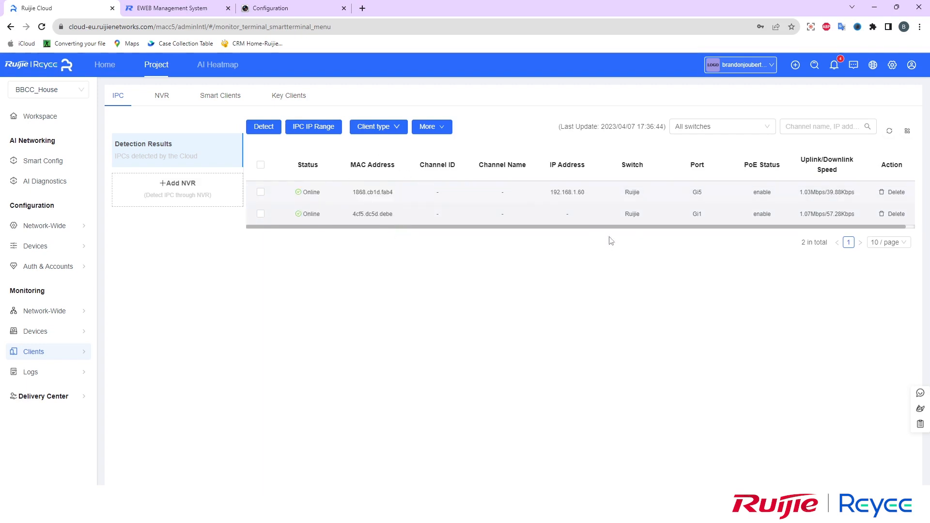
double_click(697, 192)
double_click(697, 214)
left_click(554, 281)
Start adding an NVR, accept the terms, enter IP 192.168.1.40 and choose vendor Hikvision
left_click(168, 196)
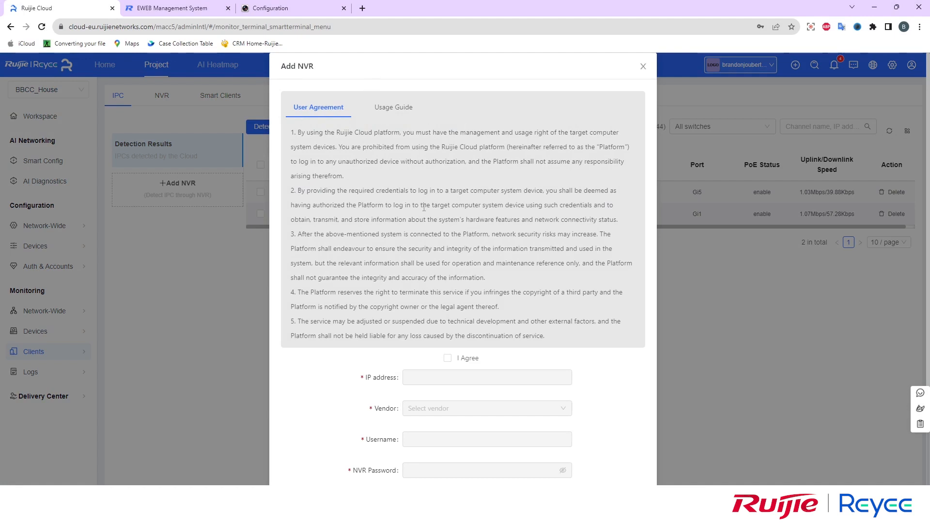
scroll(529, 180, "down", 2)
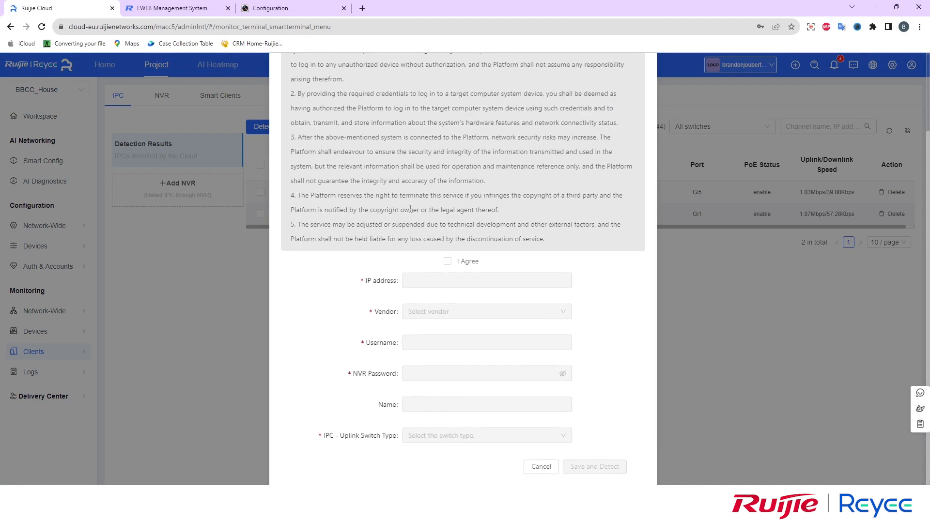
left_click(448, 261)
left_click(429, 280)
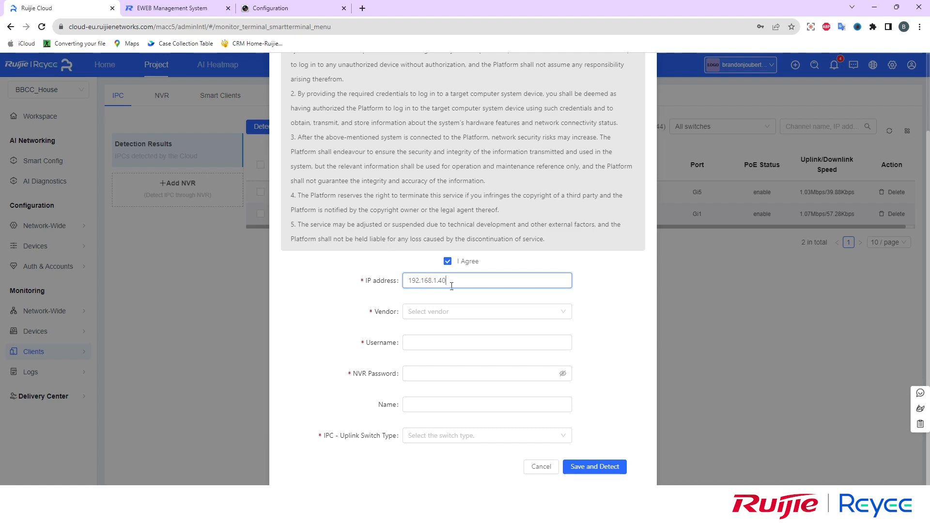
left_click(444, 313)
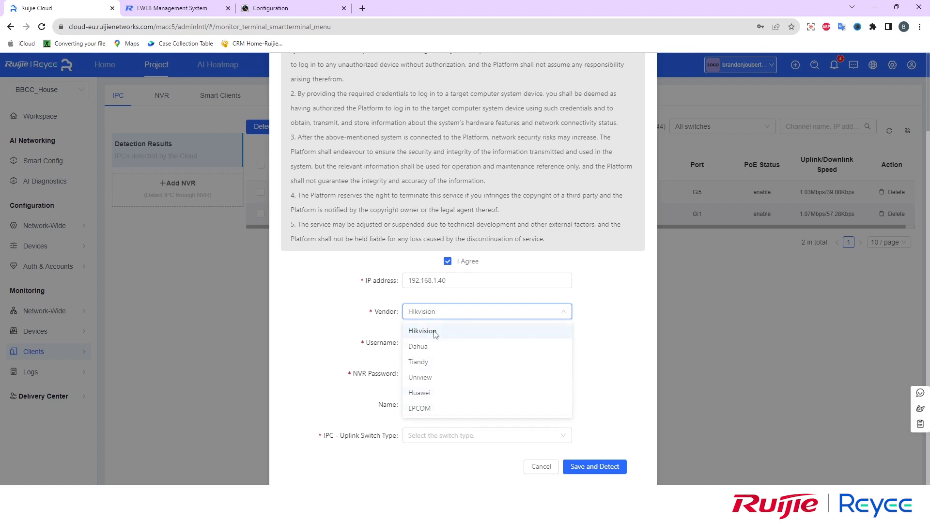
left_click(435, 333)
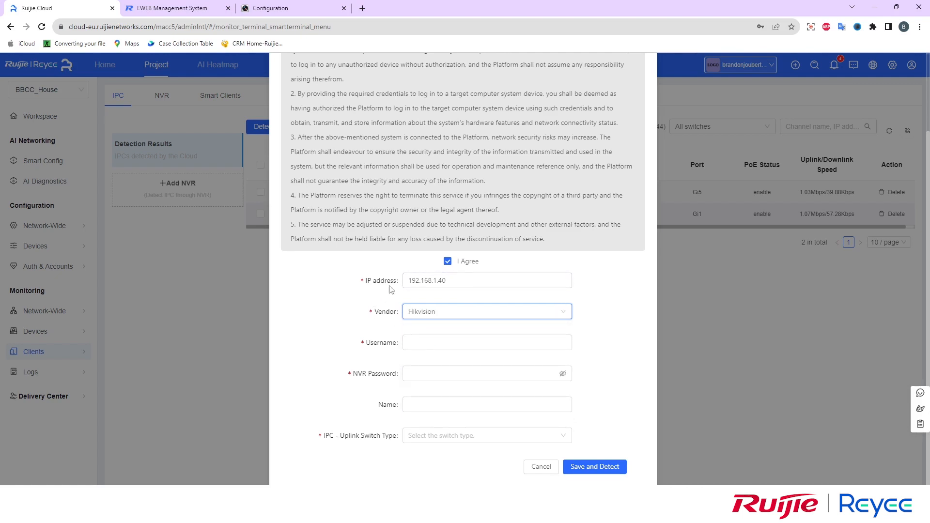
Enter the NVR username and password, name it BBCC-NVR, set a managed uplink switch, and save
left_click(423, 344)
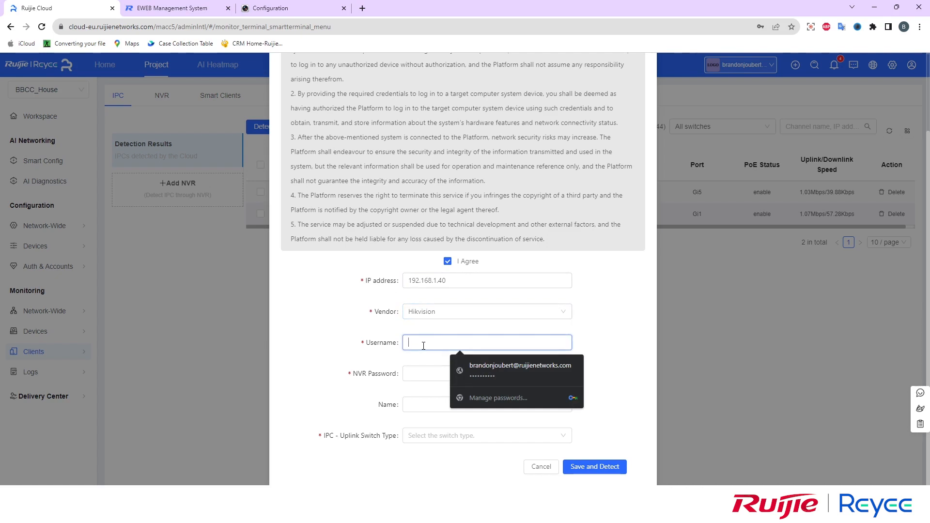
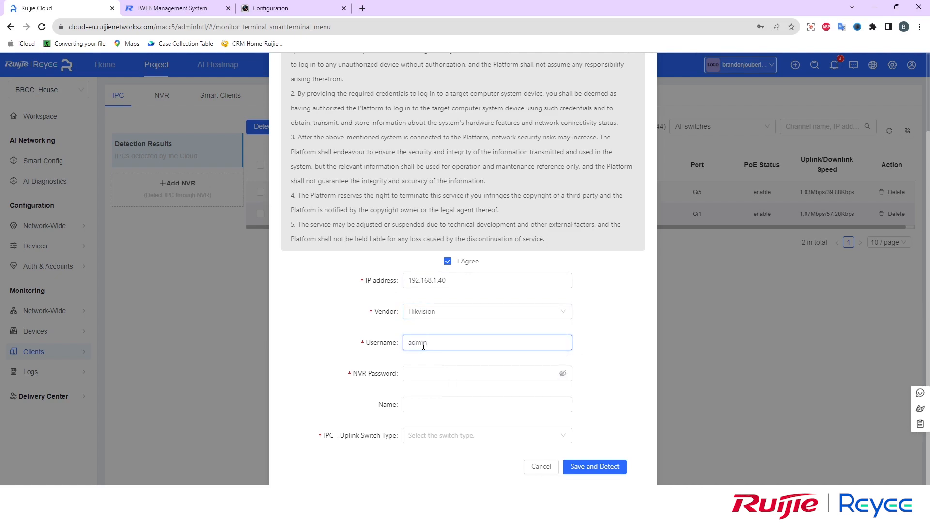
left_click(468, 373)
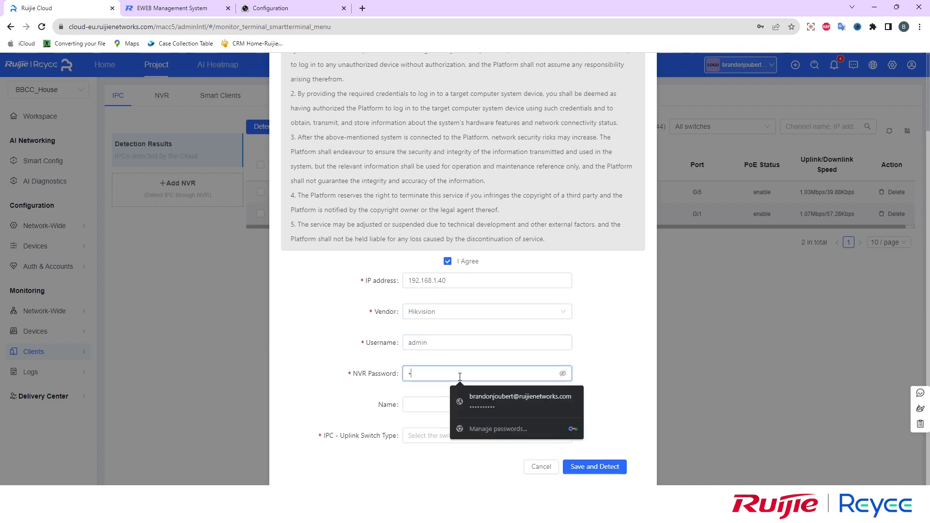
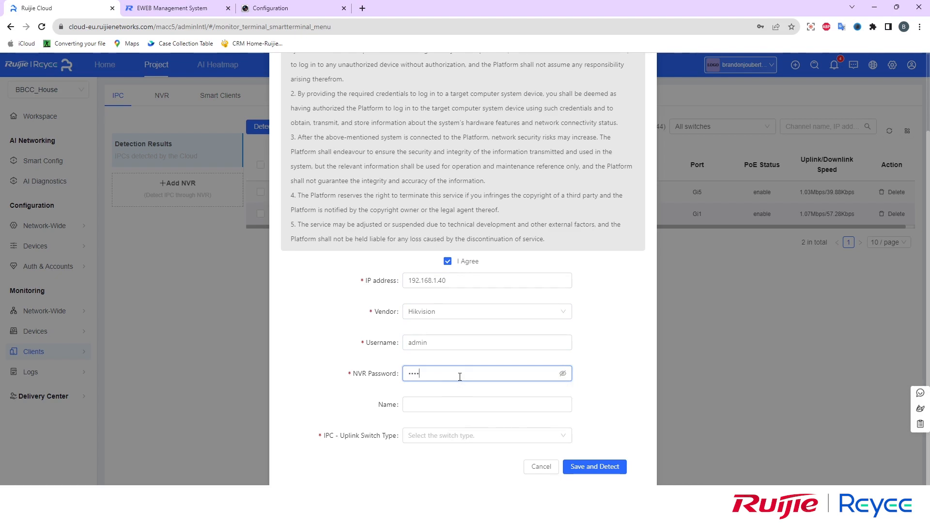
left_click(449, 405)
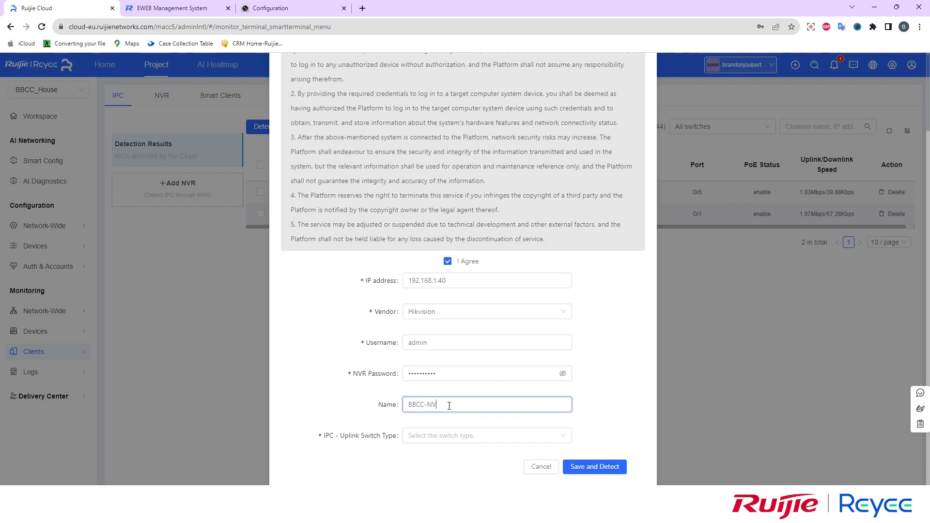
left_click(421, 436)
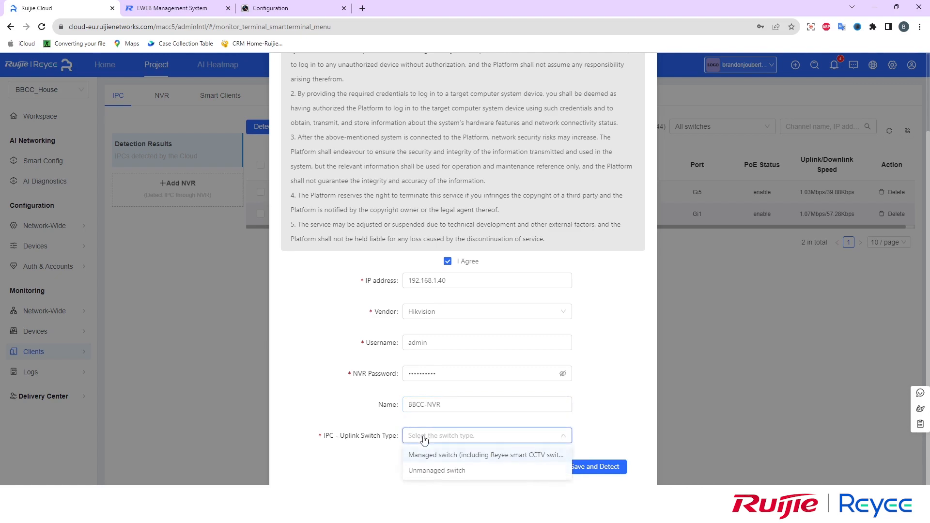
left_click(442, 456)
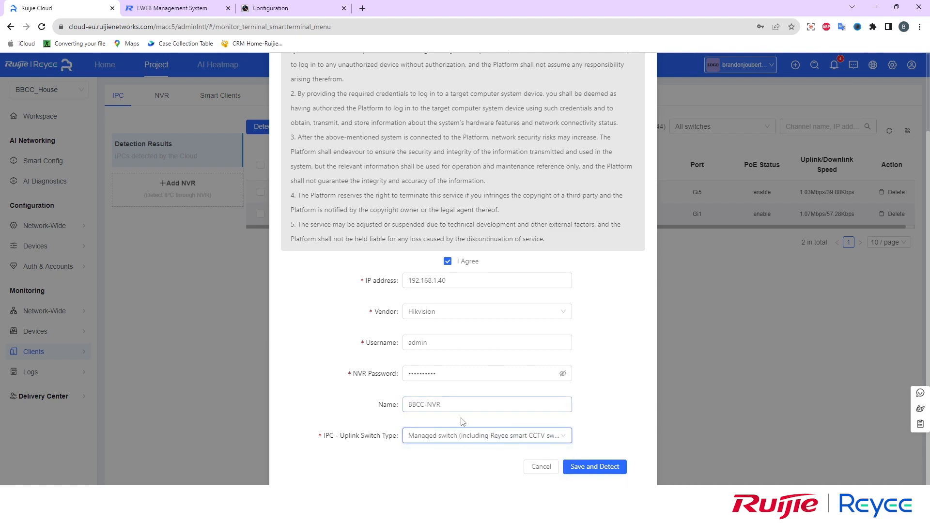
left_click(589, 469)
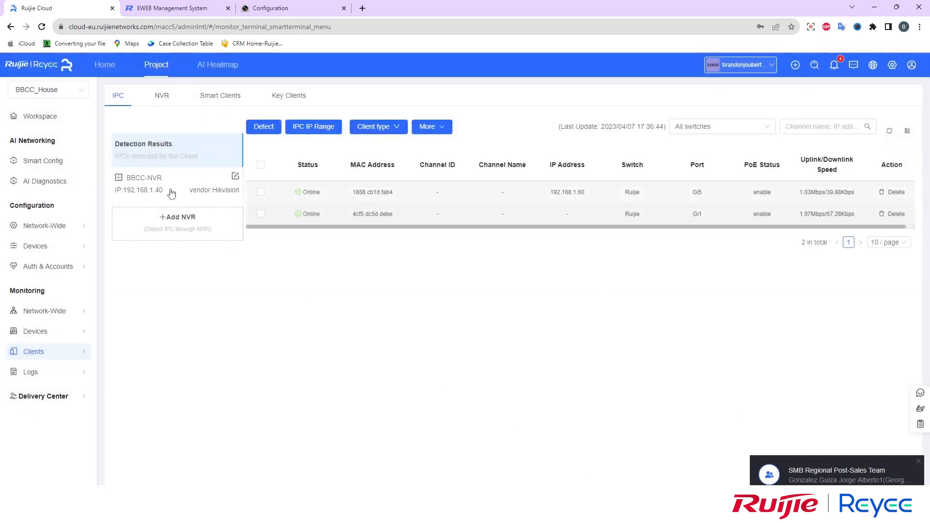
Check BBCC-NVR's detected cameras and refresh the NVR list, then return to the workspace overview
left_click(171, 192)
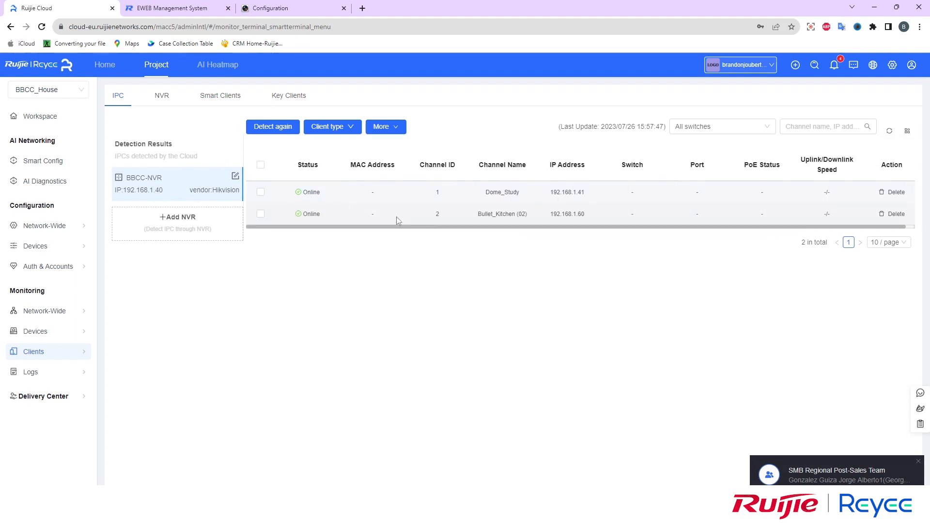
left_click(158, 99)
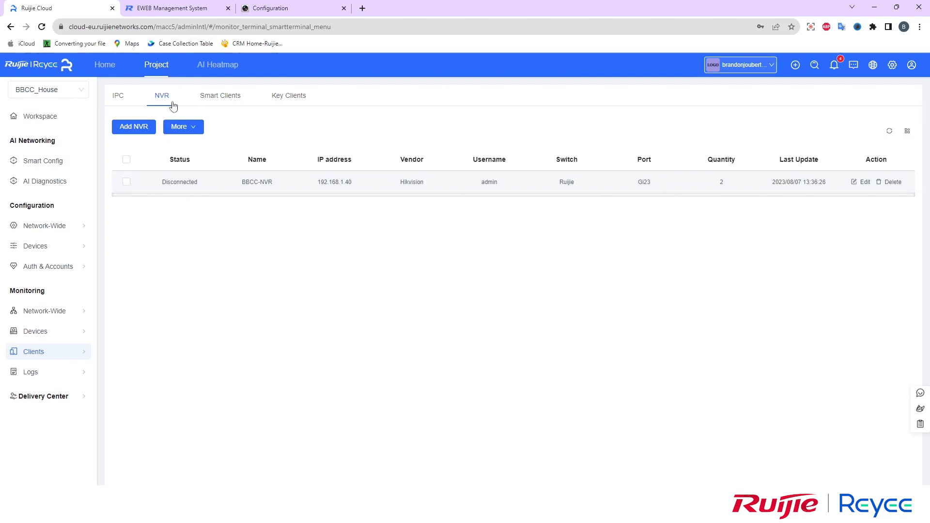
left_click(889, 131)
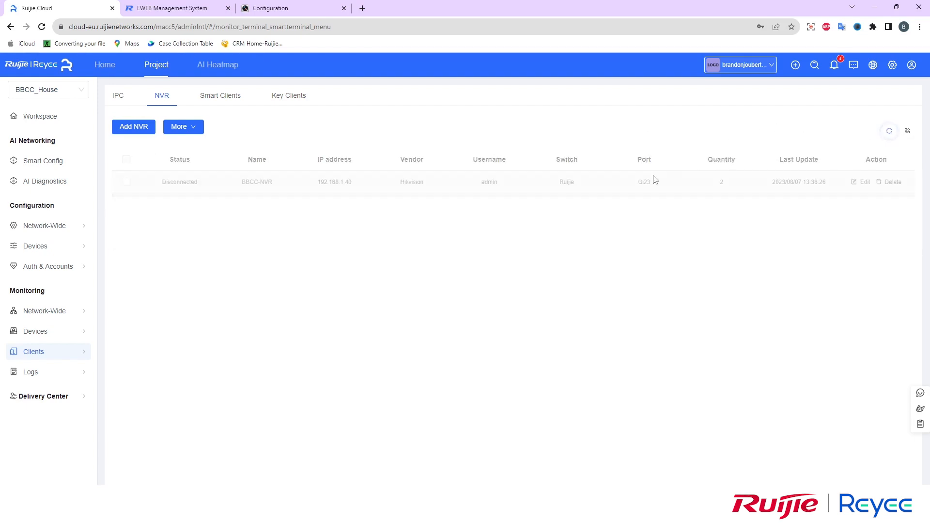
left_click(118, 95)
left_click(165, 191)
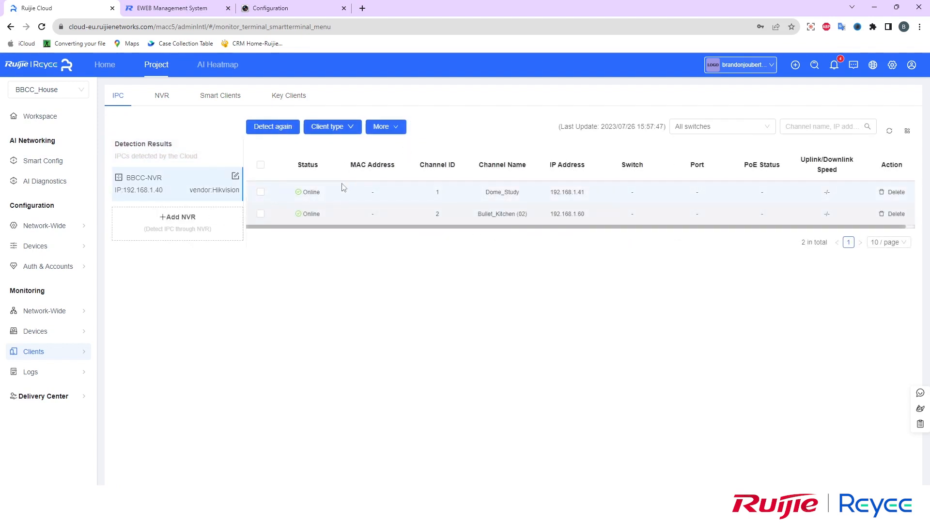
left_click(162, 96)
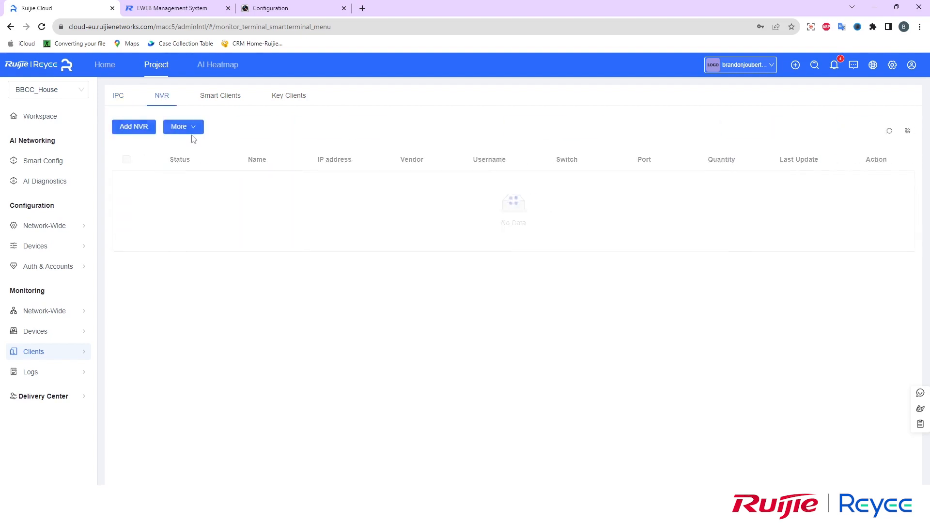
left_click(889, 131)
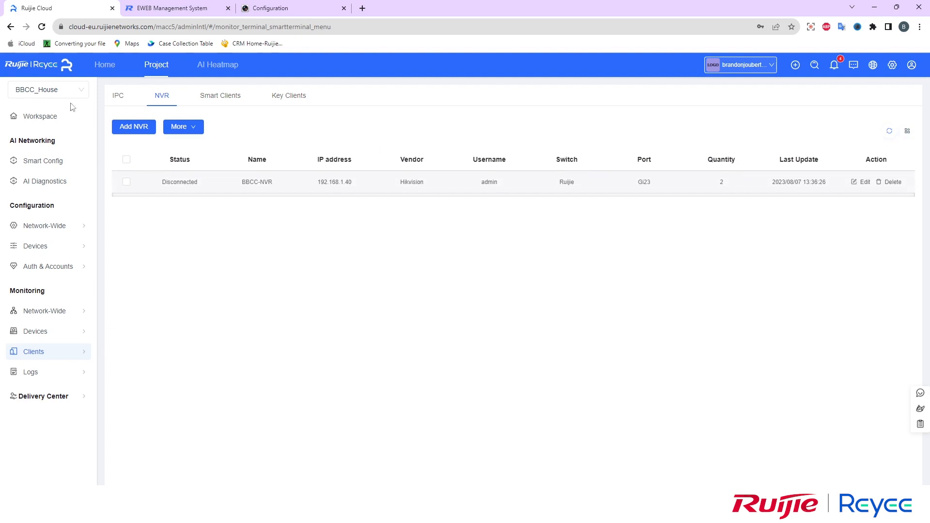
left_click(34, 117)
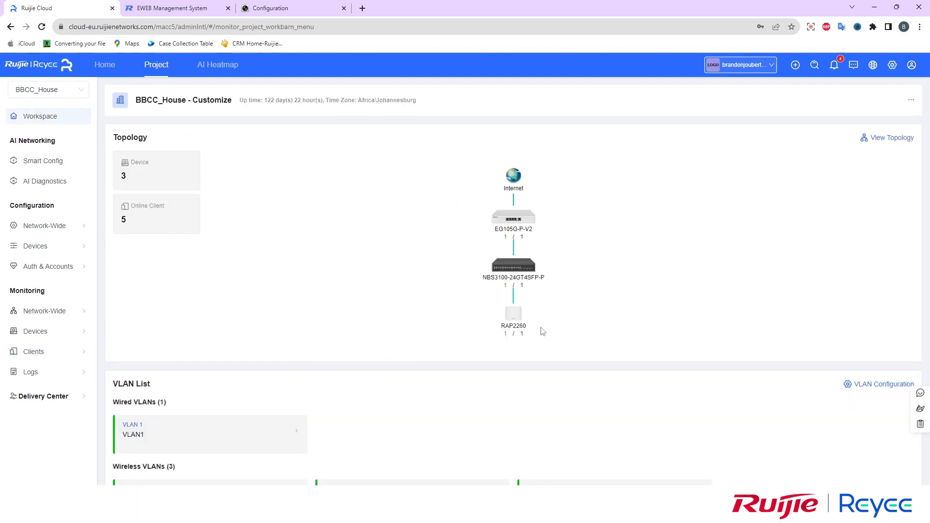
Show the full topology with the camera group expanded: BBCC_Home_NVR on Gi23, cameras on Gi5 and Gi1
left_click(891, 139)
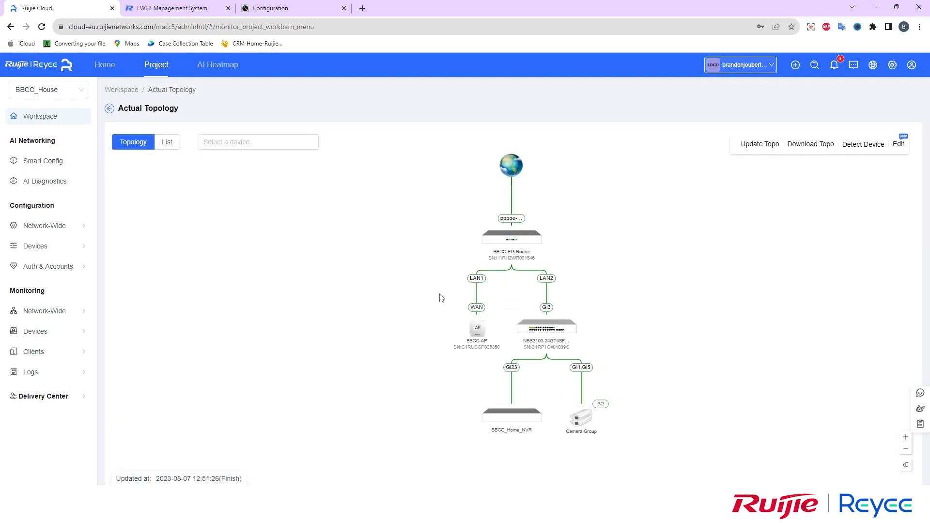
left_click(585, 419)
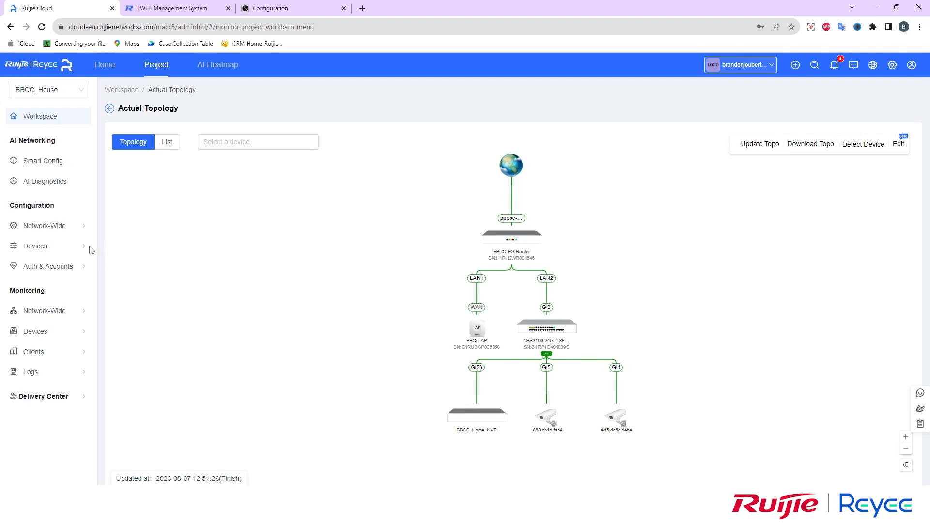
mouse_move(61, 247)
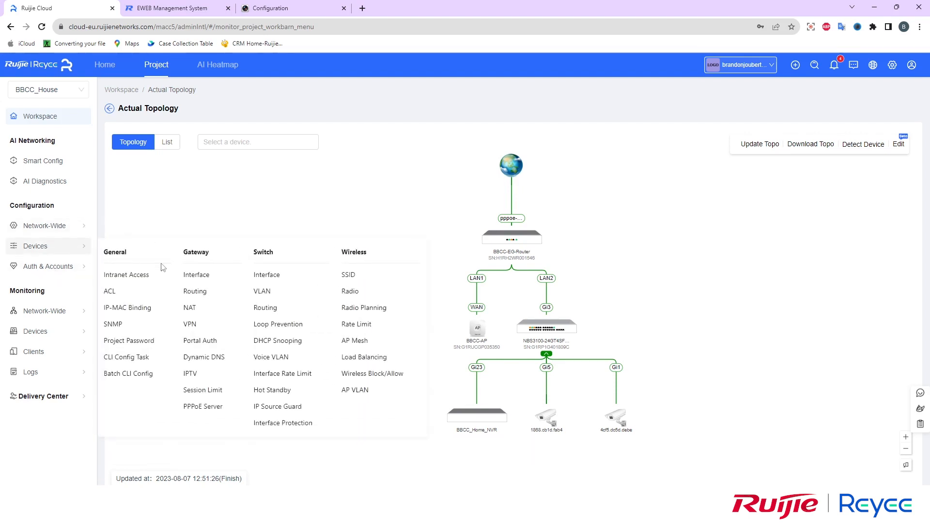
Disable the existing CCTV_NVR intranet access tunnel
left_click(122, 275)
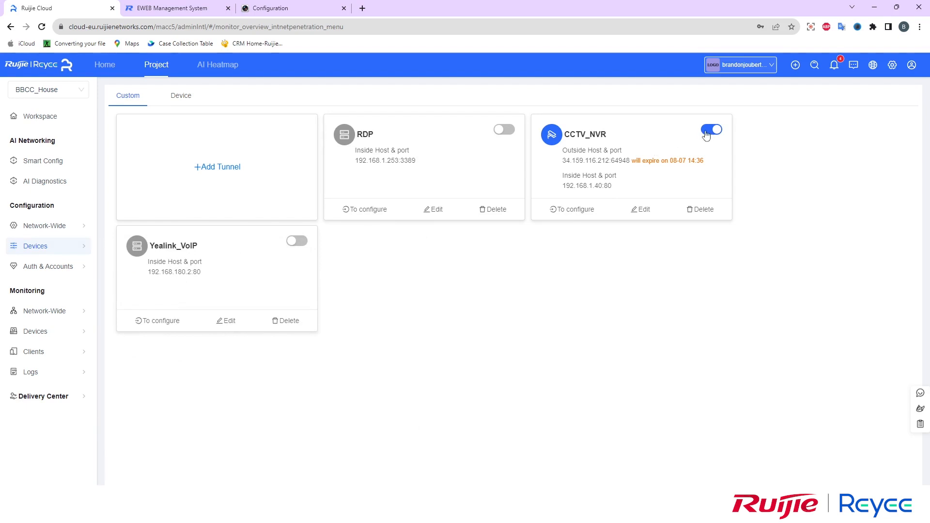
left_click(706, 133)
left_click(537, 172)
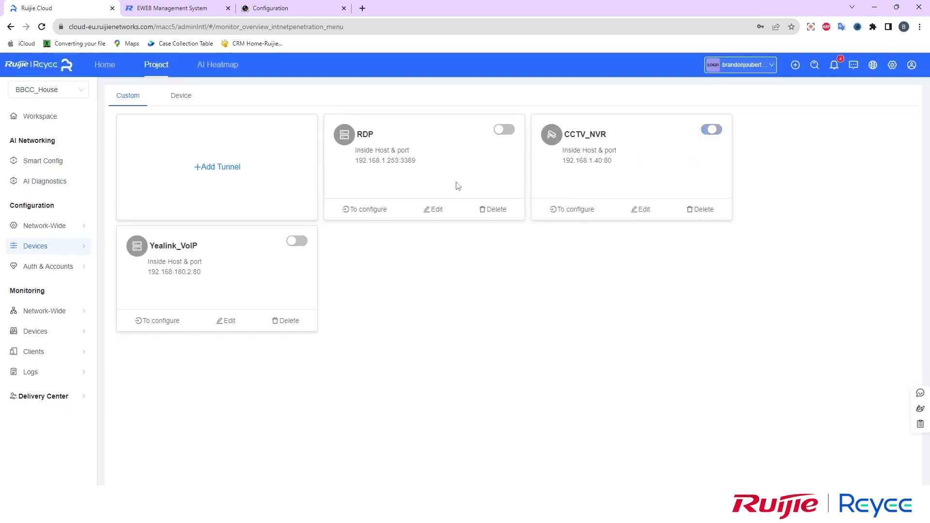
Fill in a new CCTV-Hik-NVR tunnel with a camera icon and inside host 192.168.1.40
left_click(228, 170)
left_click(441, 213)
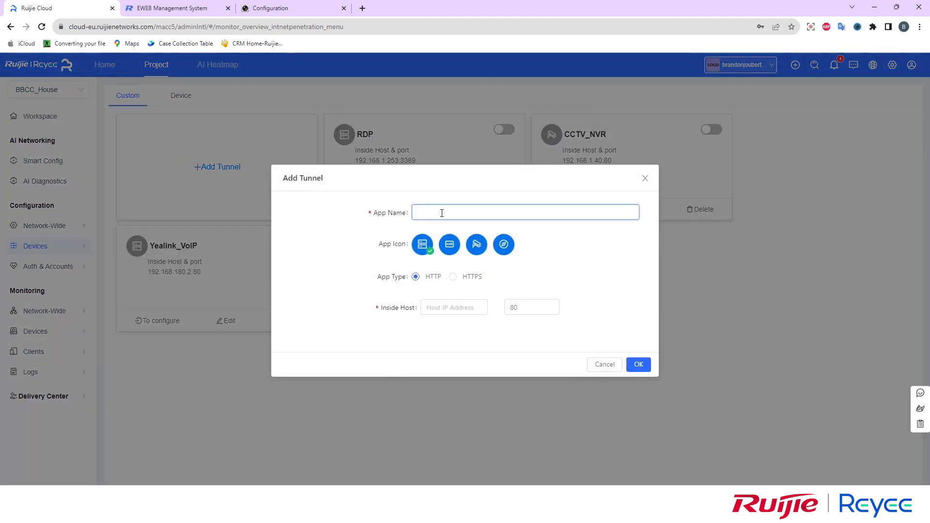
type("CCTV")
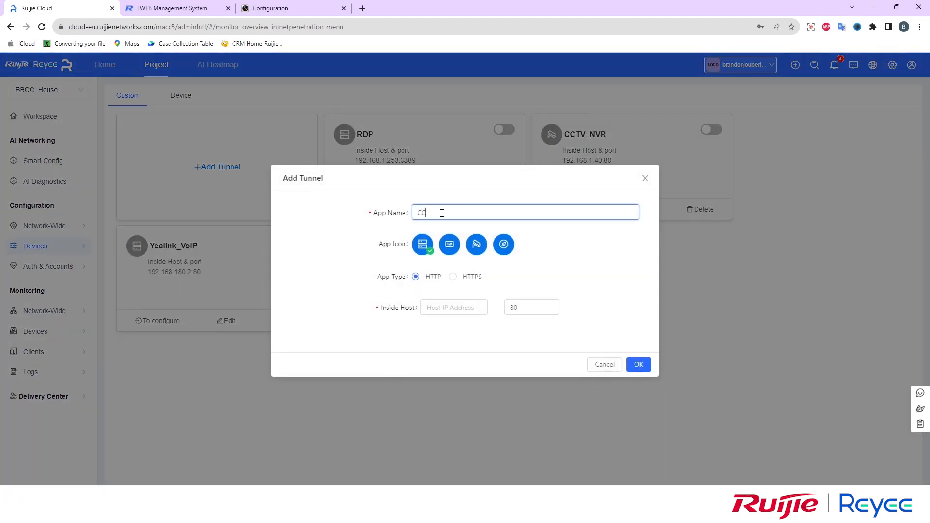
key("BackSpace")
type("-")
type("Hik)_")
key("BackSpace")
key("BackSpace")
type("-NVR")
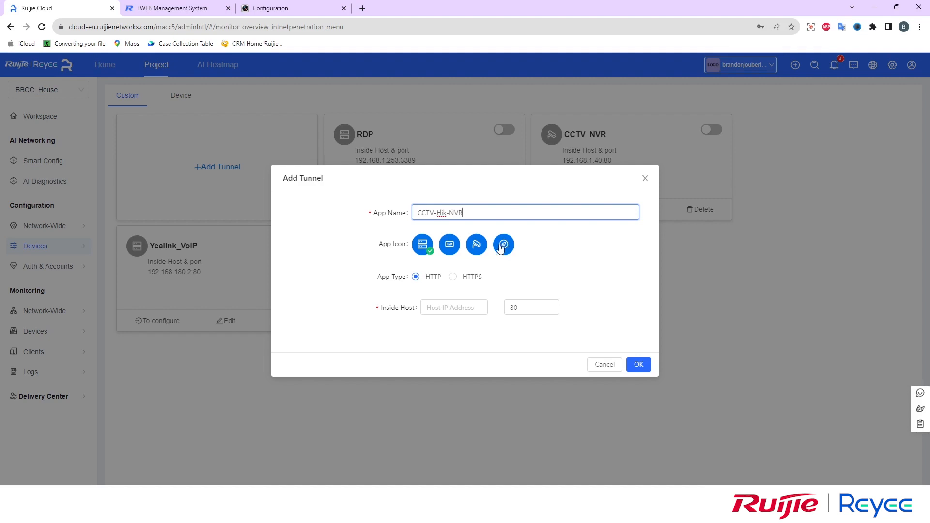
left_click(472, 247)
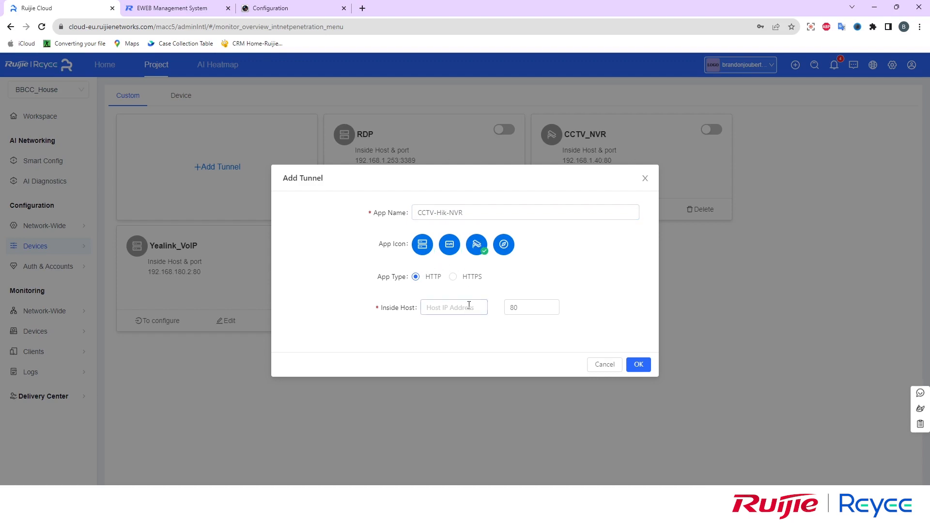
left_click(451, 307)
left_click(448, 244)
left_click(444, 307)
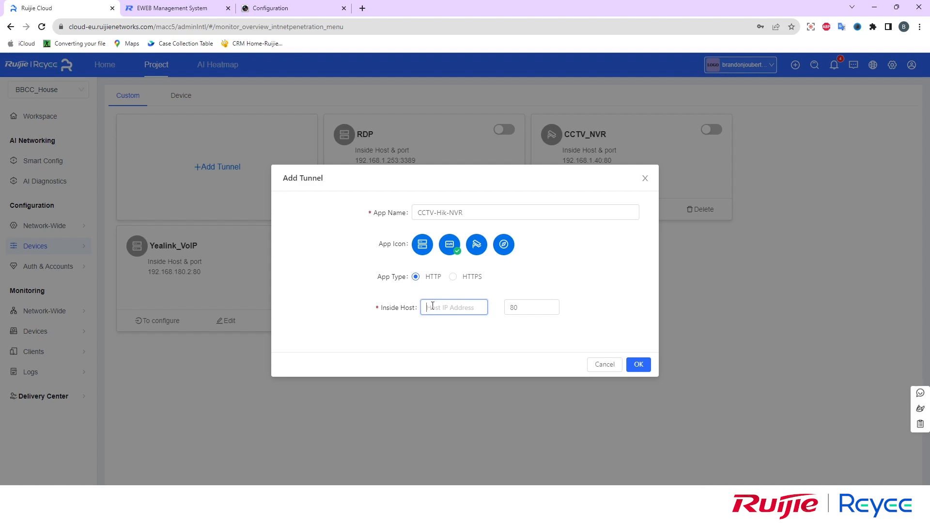
type("192.168.1.40")
Submit the tunnel, note the 'Record already exists' error, and cancel, leaving CCTV_NVR in place
left_click(640, 366)
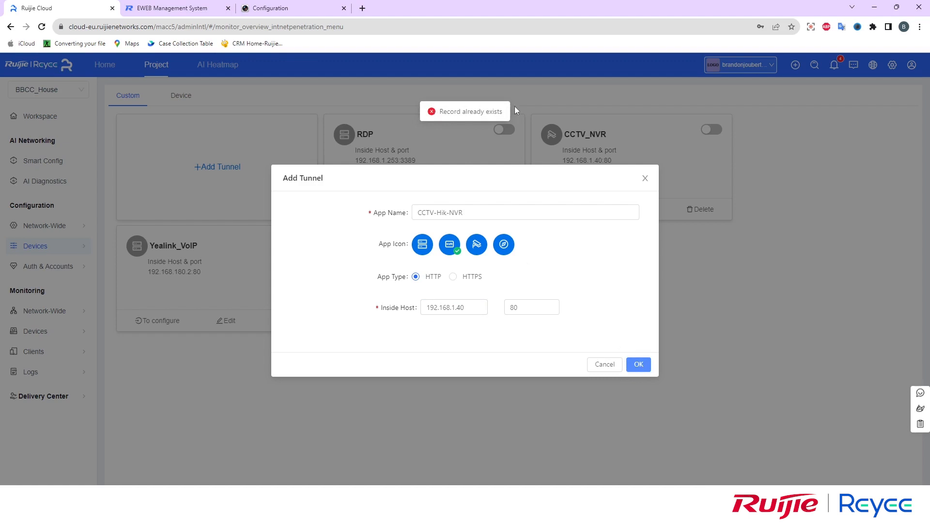
left_click_drag(438, 111, 477, 110)
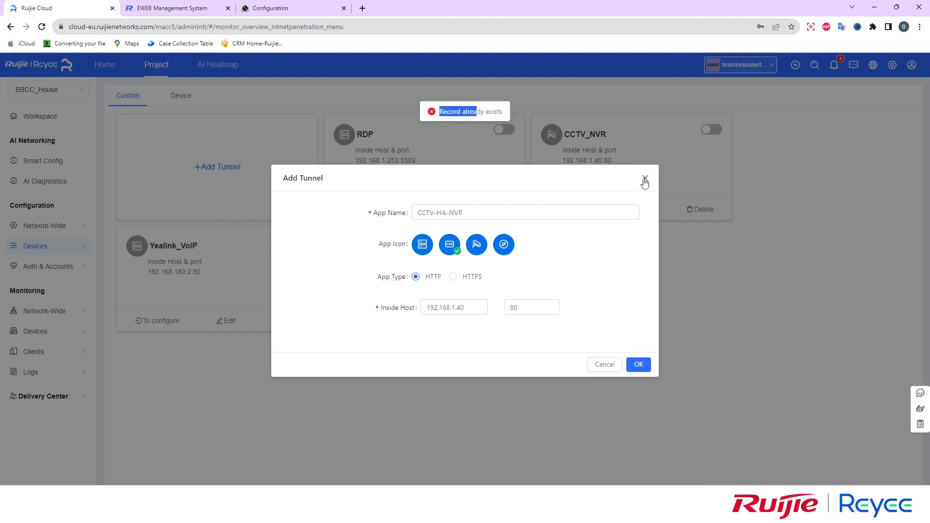
left_click(645, 178)
left_click_drag(616, 165, 550, 135)
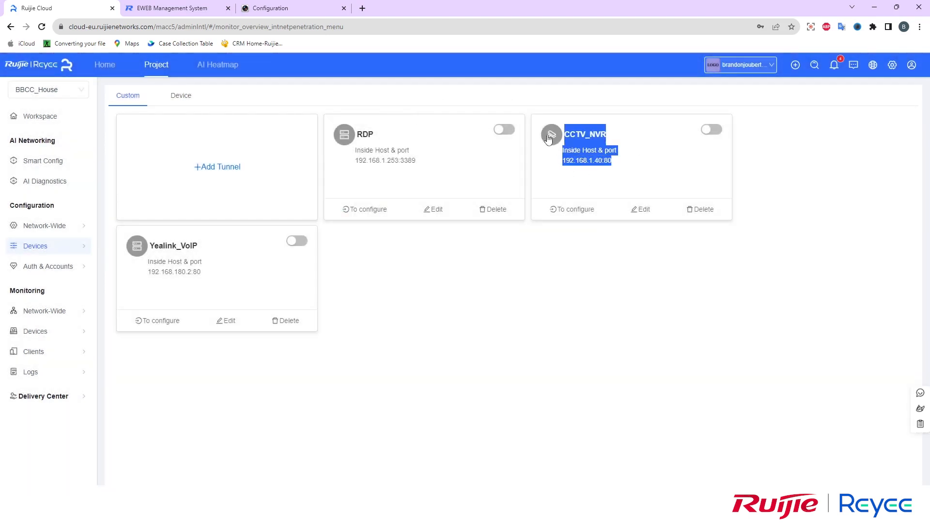
Set the CCTV_NVR tunnel's app icon to the NVR icon and save it
left_click(640, 210)
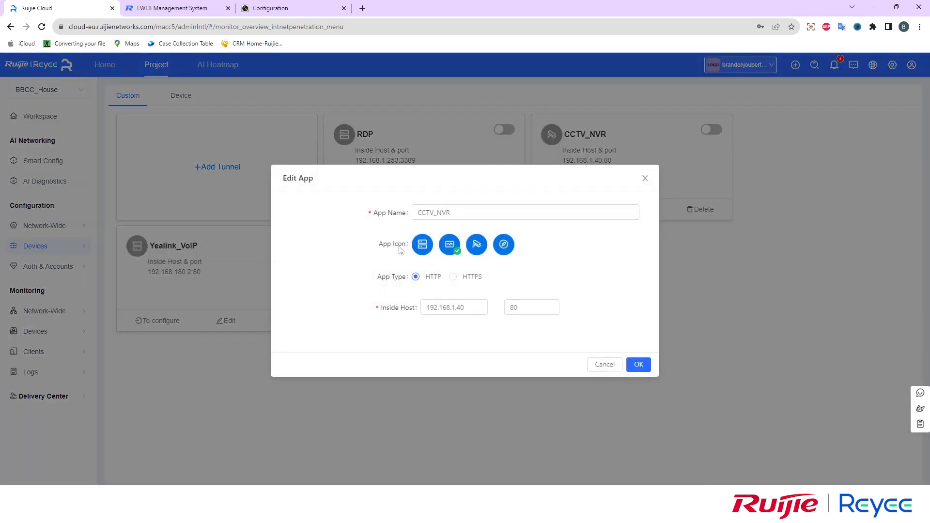
left_click(444, 247)
left_click(638, 365)
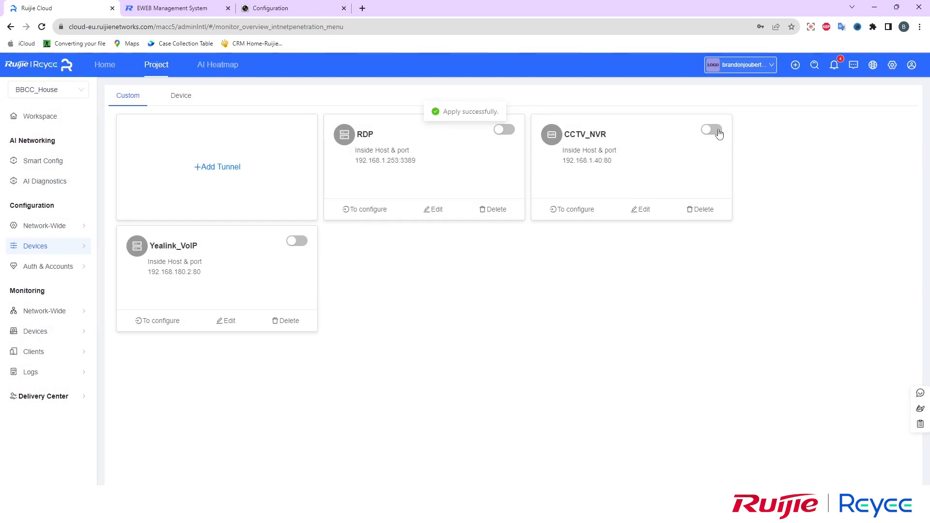
Enable the CCTV_NVR tunnel, retrying after the first creation attempt fails
left_click(712, 130)
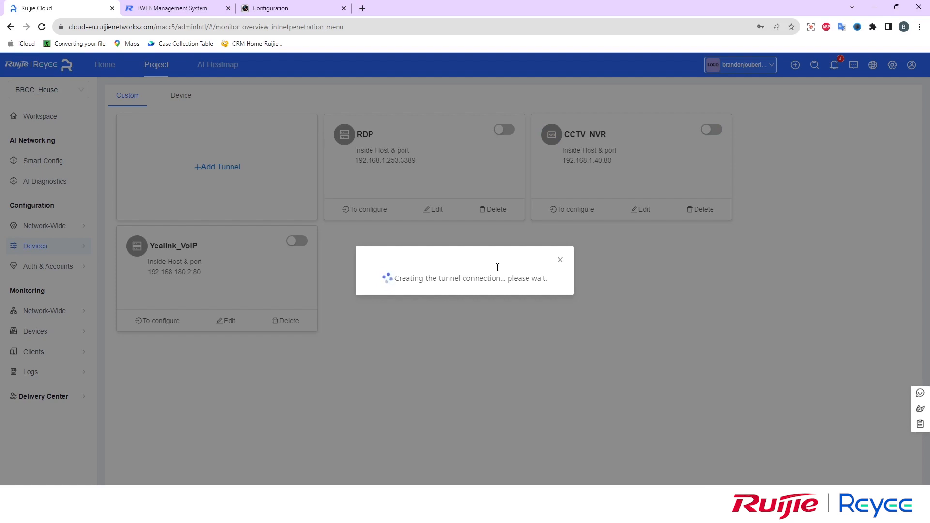
left_click(560, 252)
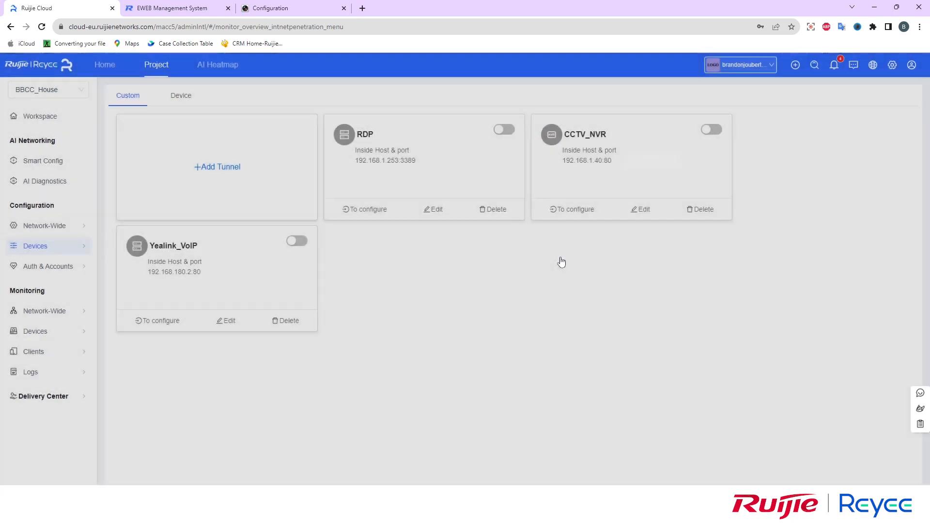
left_click(711, 131)
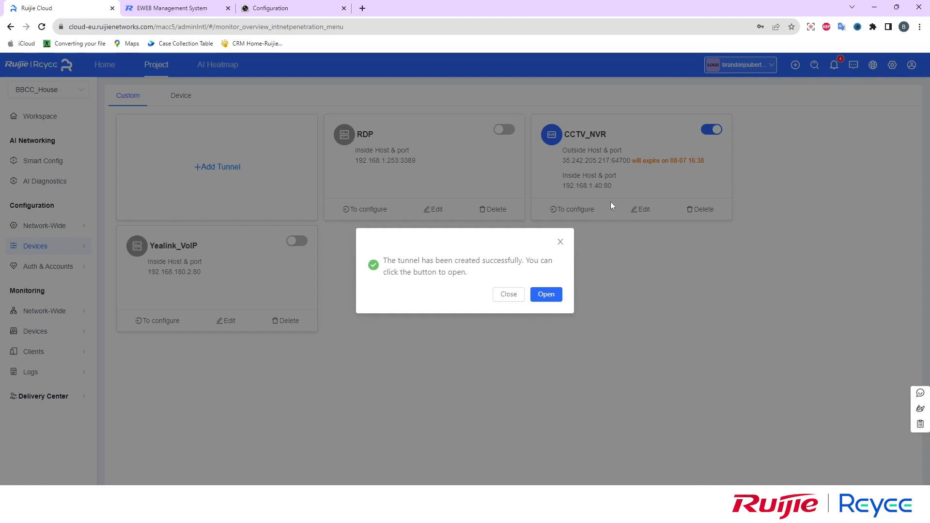
Open the tunnel at 35.242.205.217:64700 in Chrome and proceed past the deceptive-site warning
left_click(546, 296)
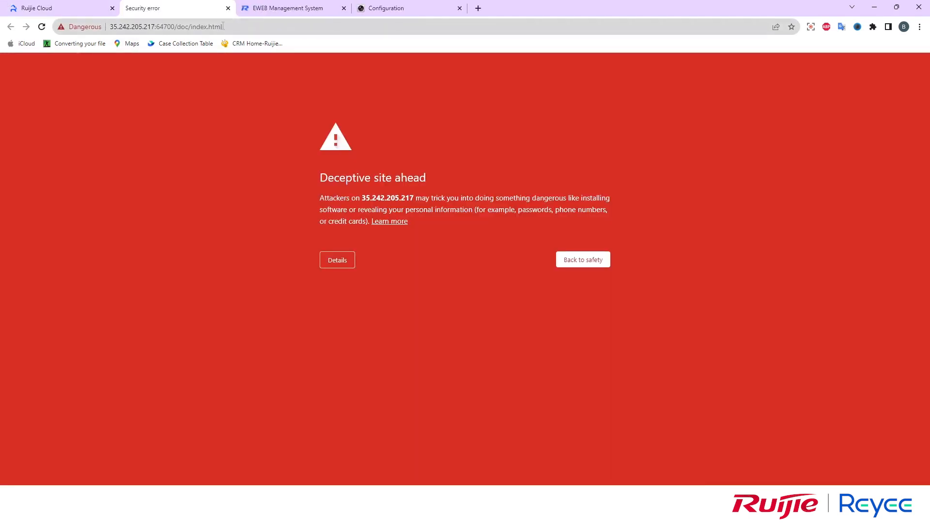
left_click(223, 26)
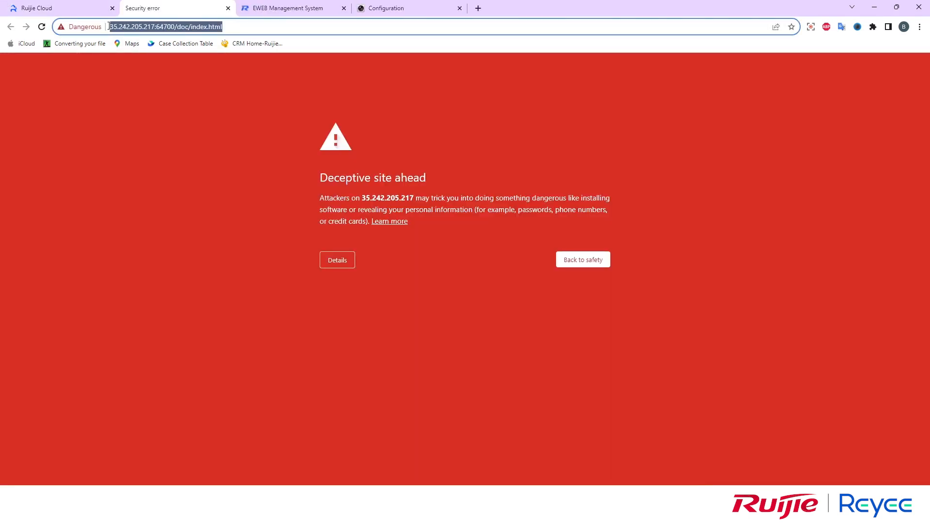
left_click(186, 27)
left_click_drag(154, 26, 171, 26)
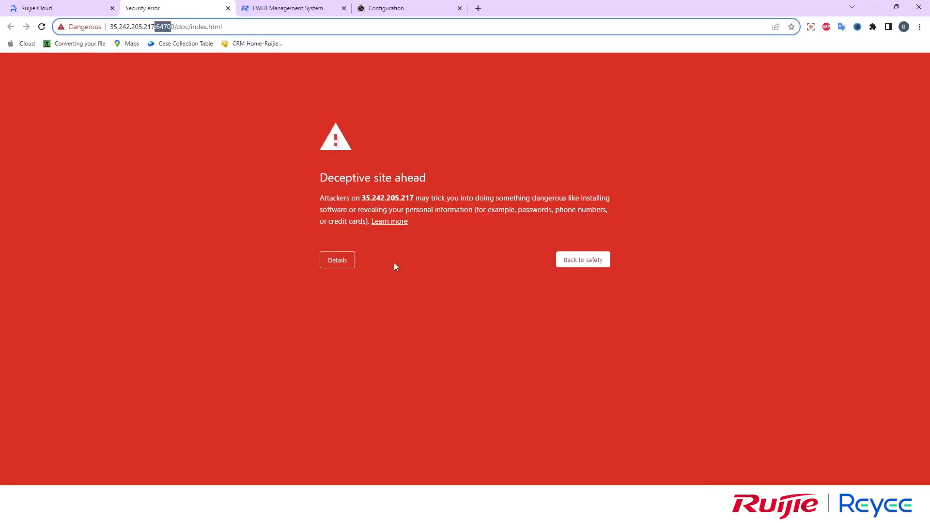
left_click(329, 262)
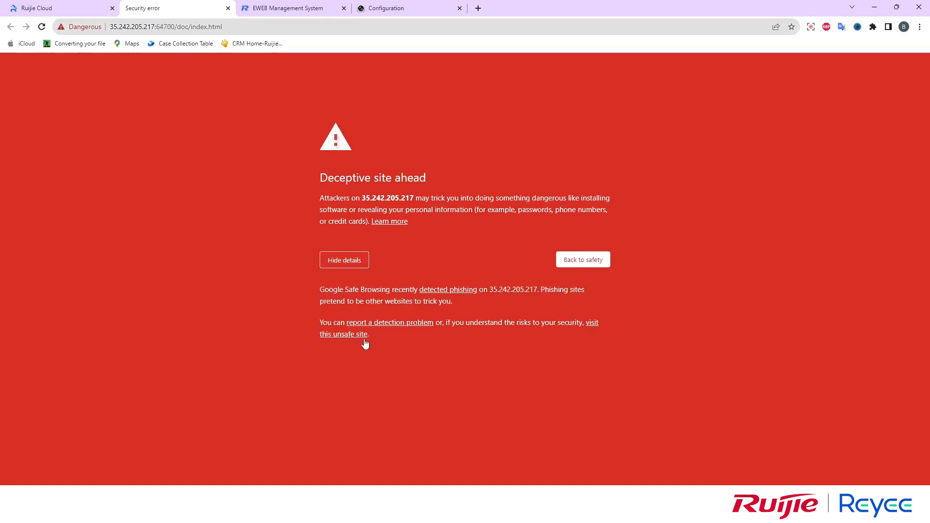
left_click(588, 324)
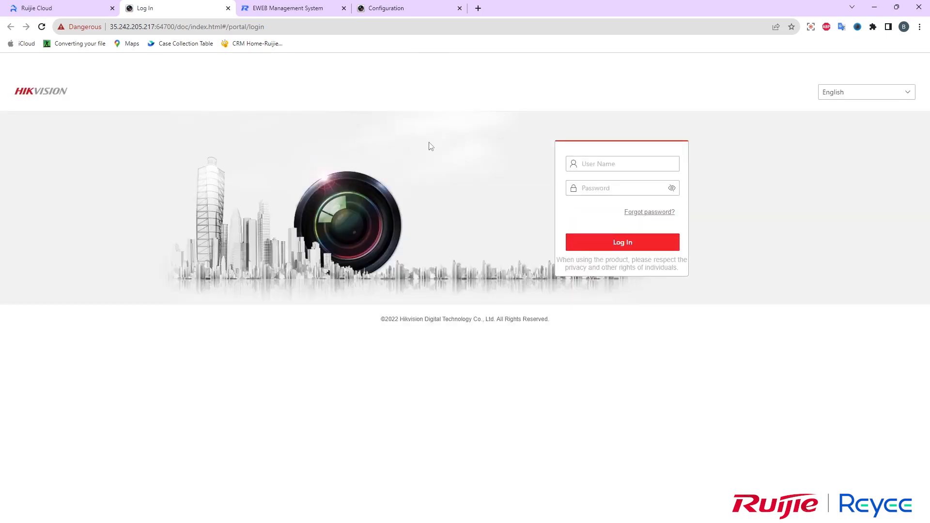
Log in to the Hikvision NVR with its username and password, declining Chrome's save-password offer
left_click(603, 164)
type("admin")
key("Tab")
type("*****")
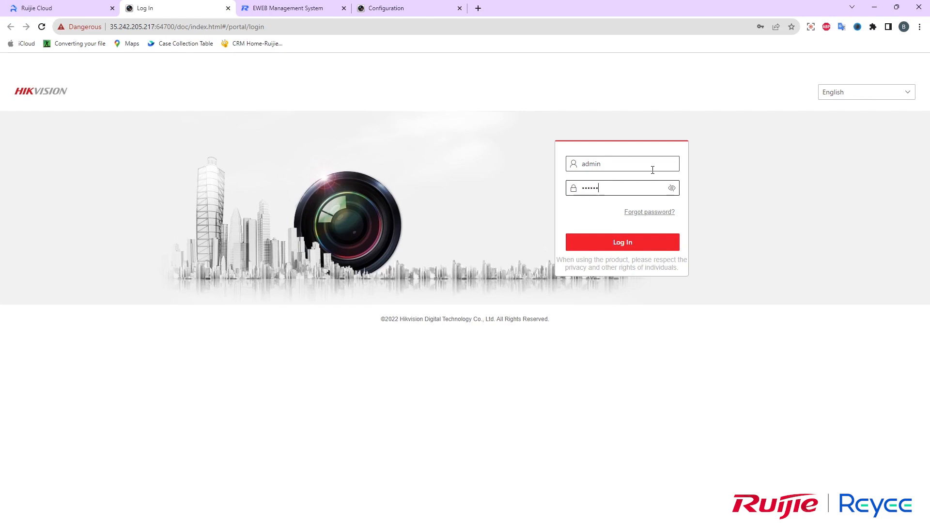
type("*****")
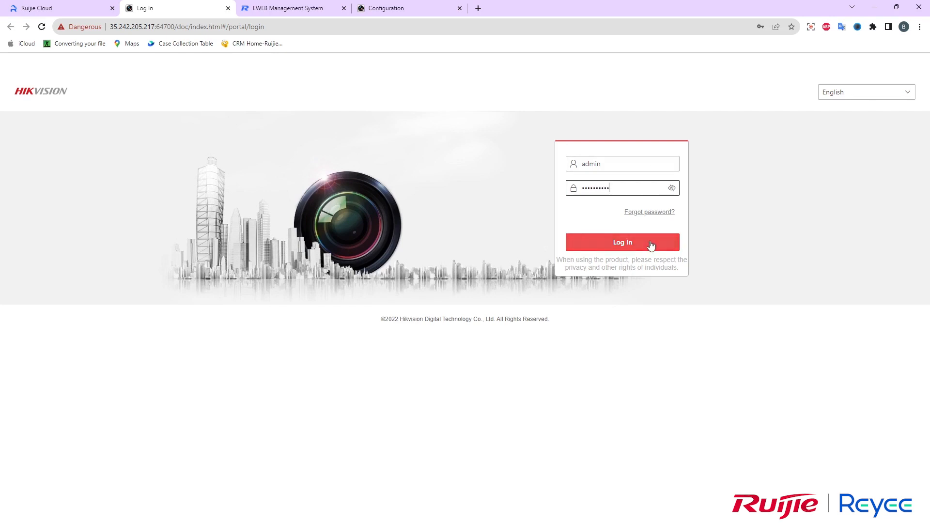
left_click(664, 243)
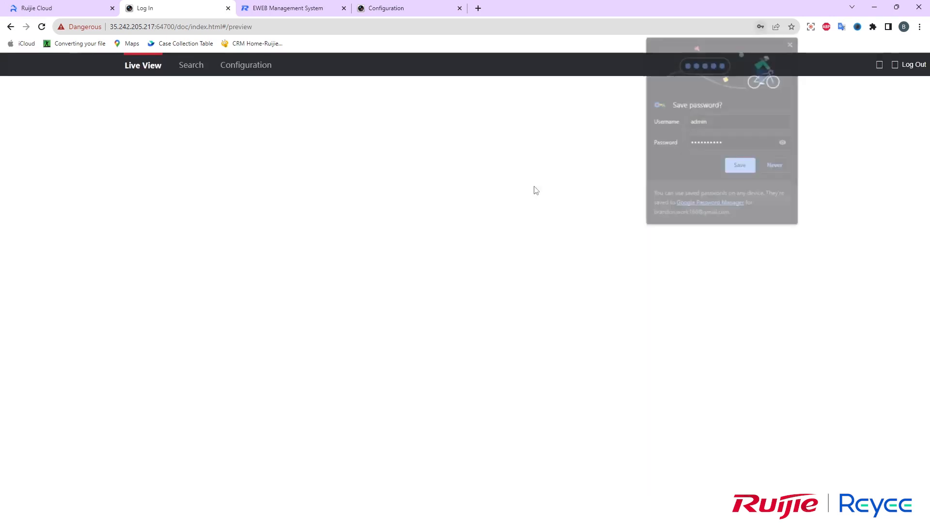
left_click(792, 43)
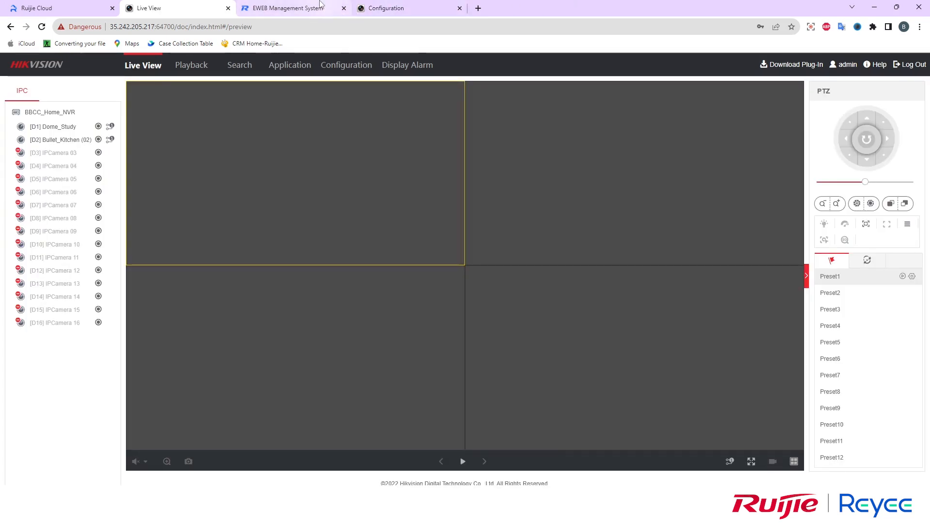
mouse_move(316, 5)
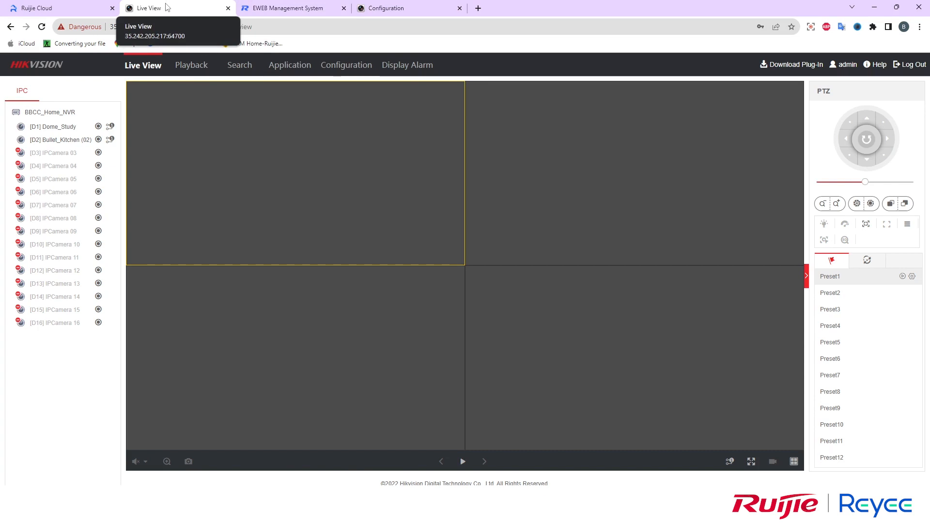
Back in Ruijie Cloud, close the tunnel success message and note its 08-07 16:36 expiry
left_click(70, 4)
left_click(557, 242)
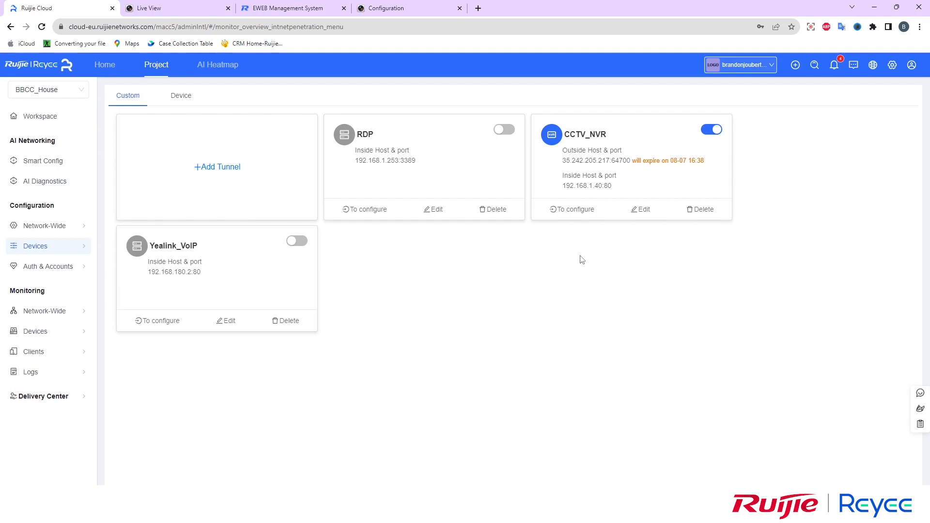
left_click_drag(706, 162, 631, 161)
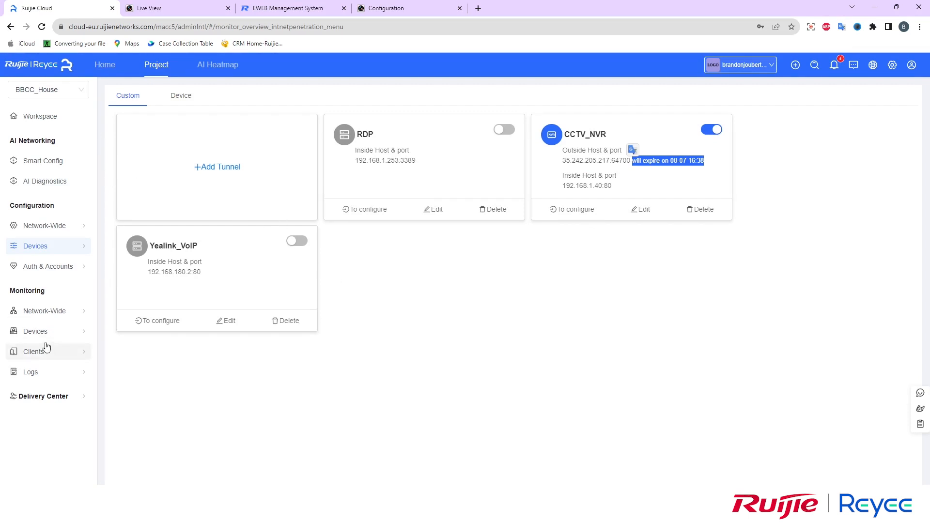
Check Clients > Smart Clients, then view the topology with Camera Group expanded into both cameras
mouse_move(44, 334)
mouse_move(50, 353)
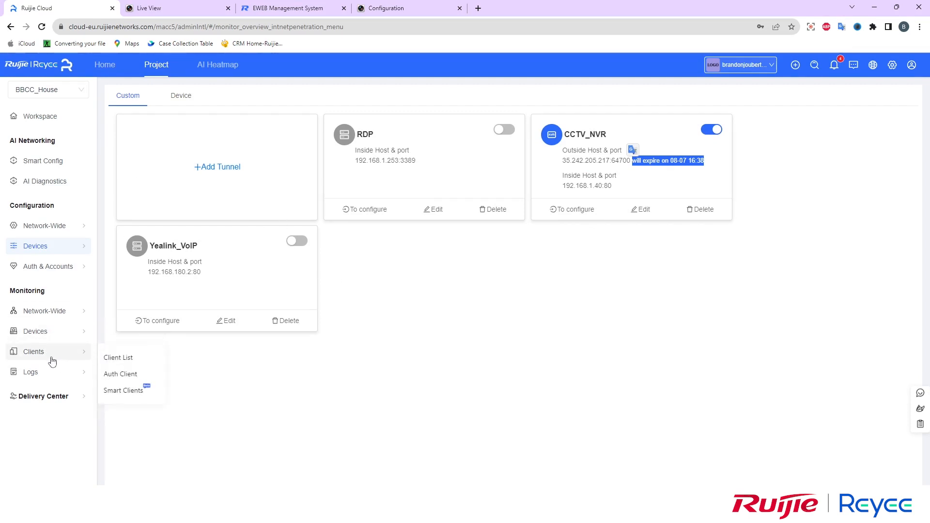
left_click(122, 391)
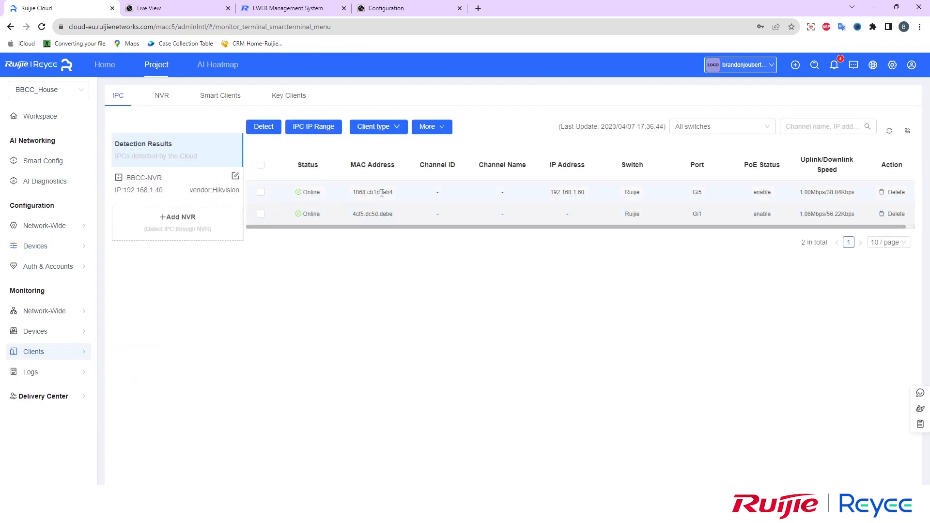
left_click(35, 119)
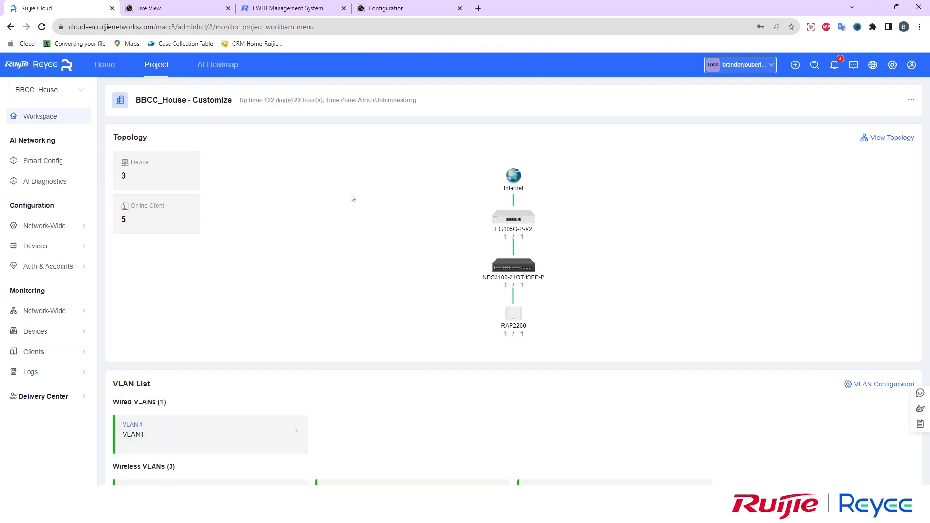
left_click(875, 141)
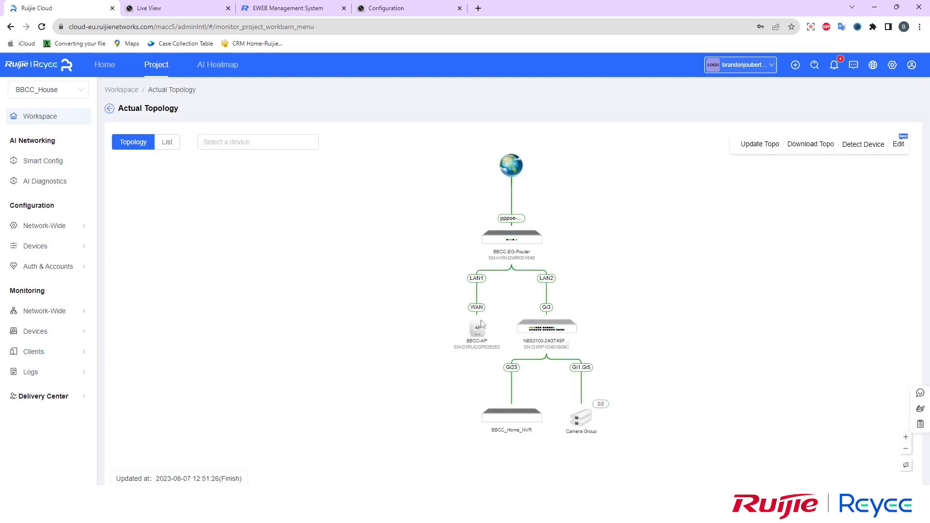
left_click(580, 419)
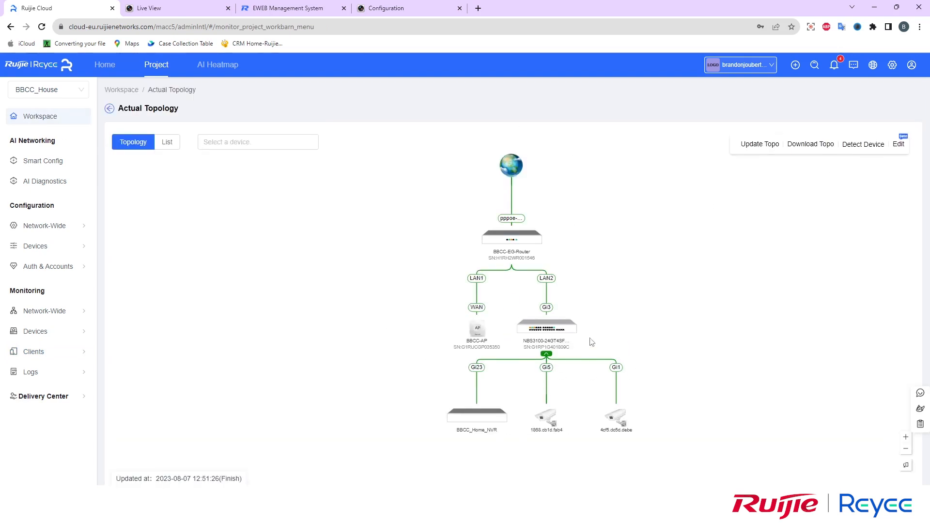